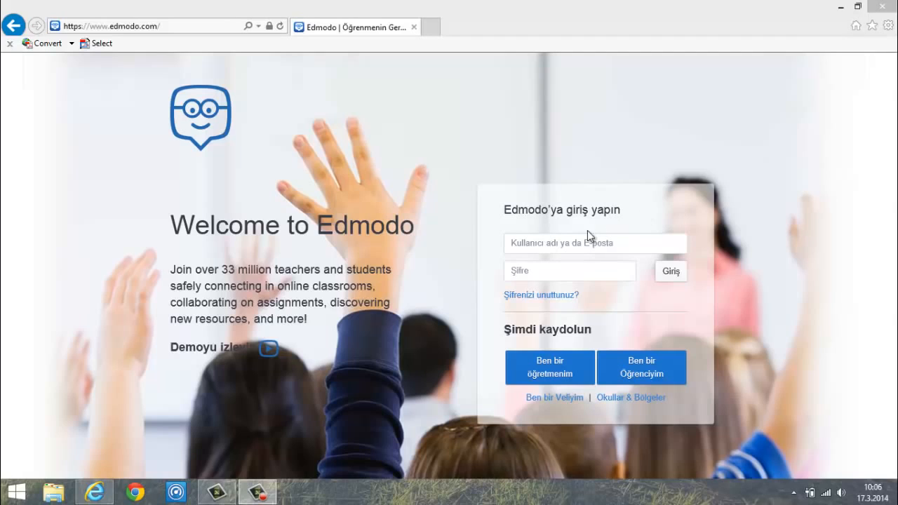
# - Start signing up as a teacher and choose Bay as the title
pyautogui.click(181, 28)
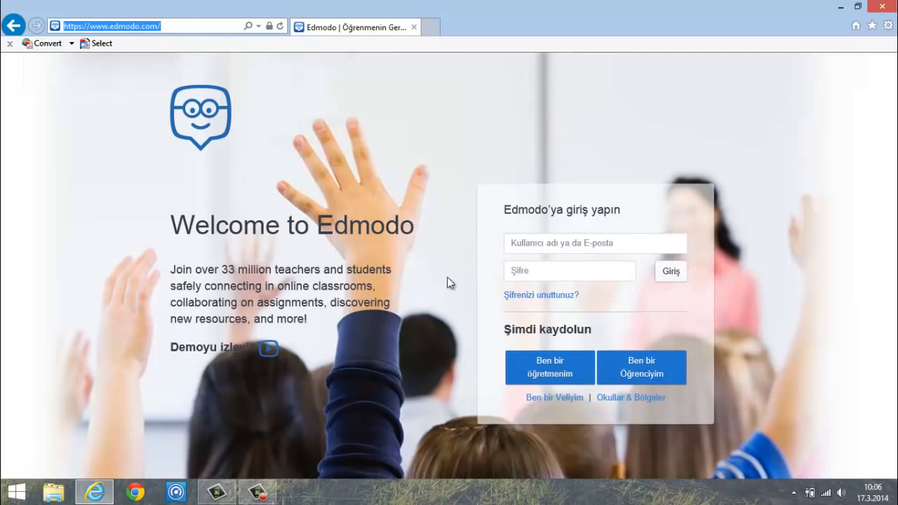
pyautogui.click(470, 196)
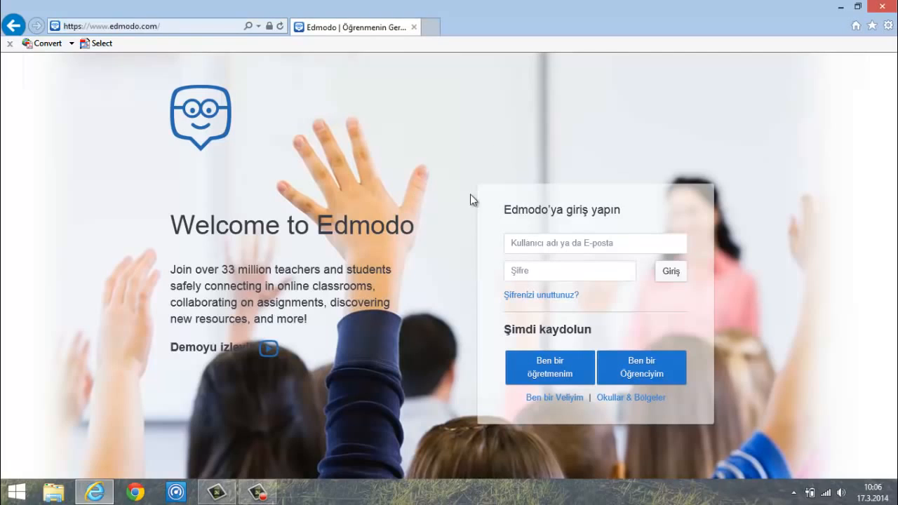
pyautogui.click(550, 373)
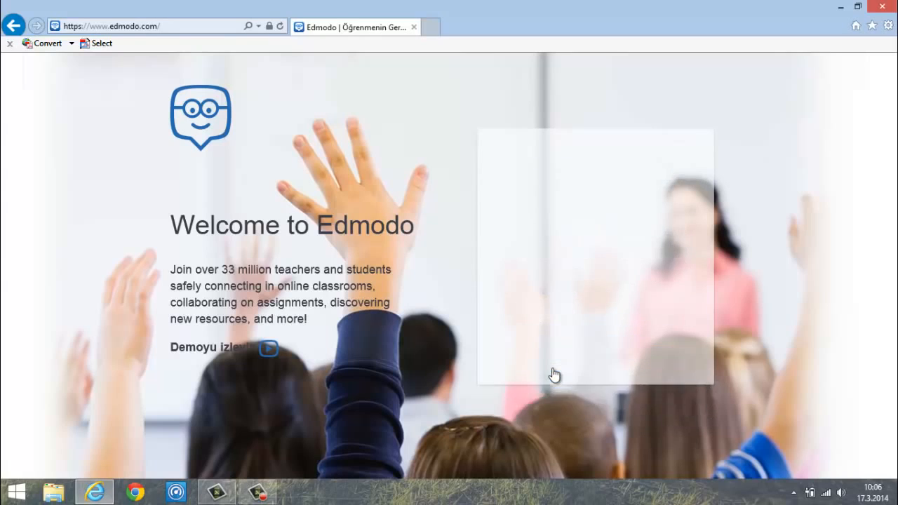
pyautogui.click(674, 188)
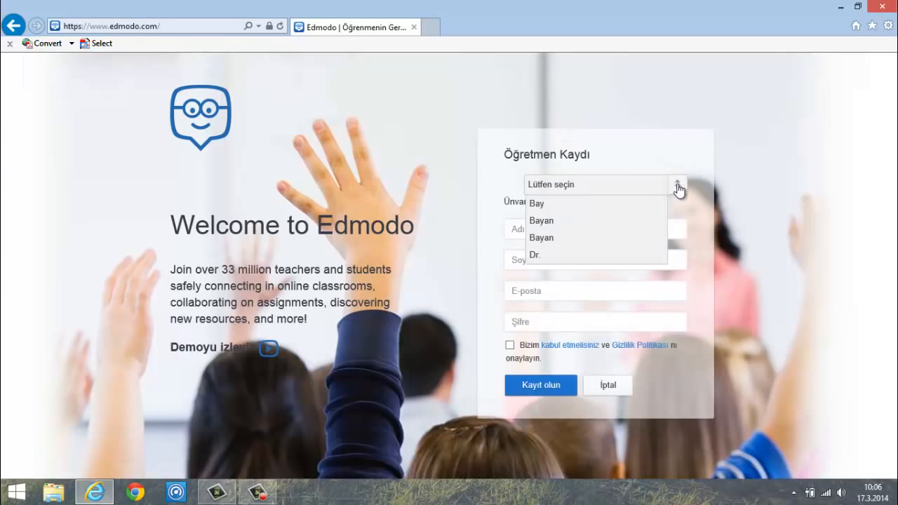
pyautogui.click(537, 205)
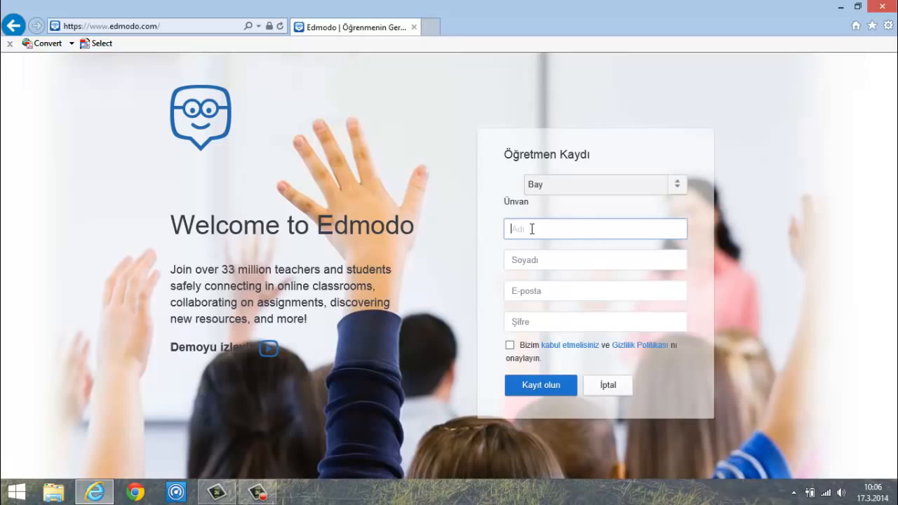
# - Enter the teacher's name, surname, e-mail and password, accept the terms, and submit
pyautogui.press('Tab')
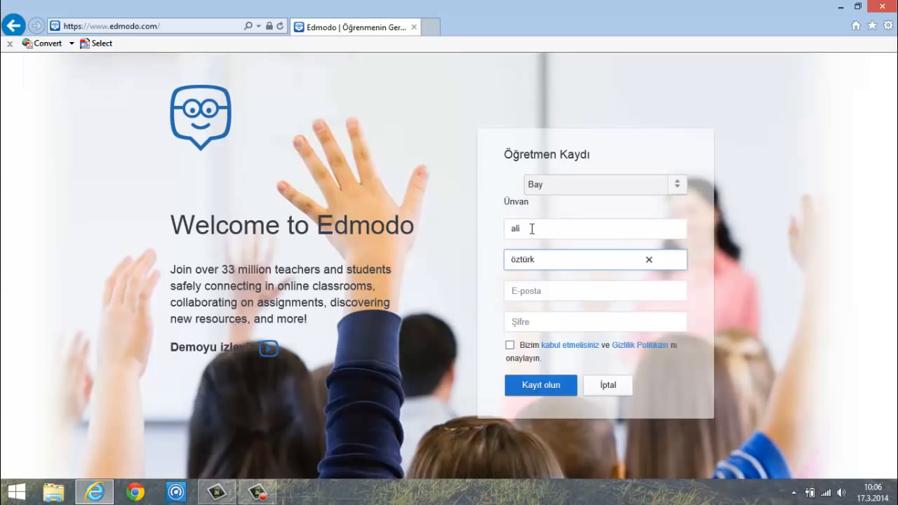
pyautogui.press('Tab')
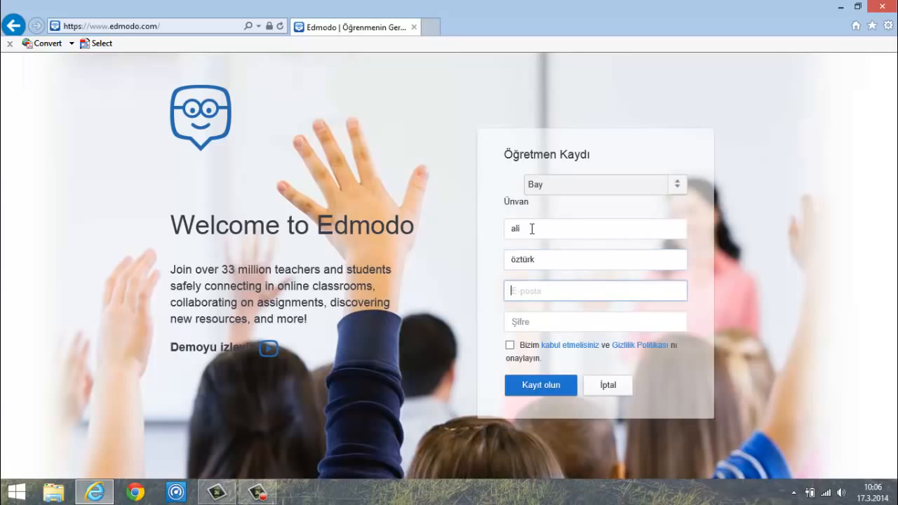
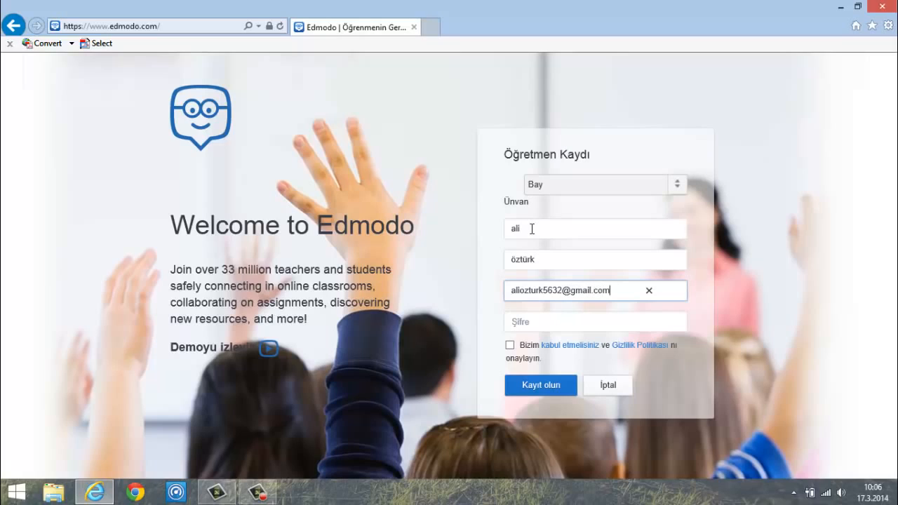
pyautogui.press('Tab')
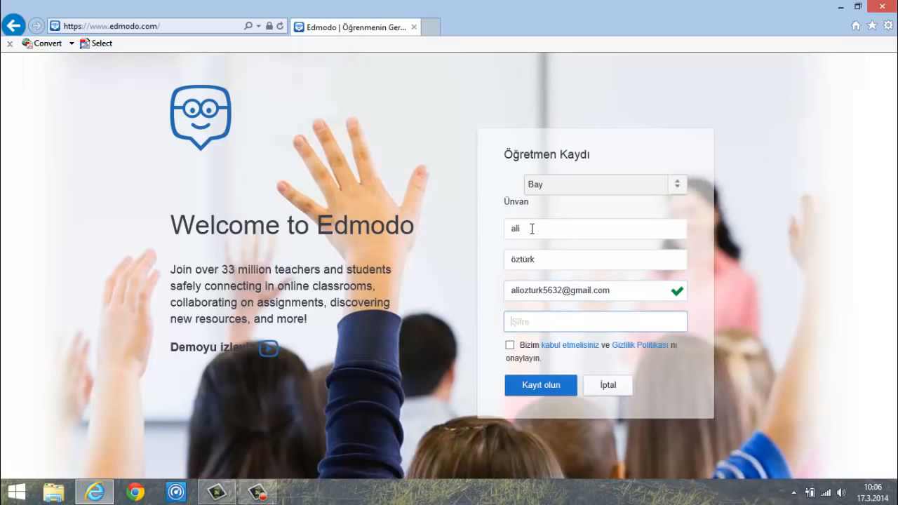
pyautogui.write('•')
pyautogui.press('BackSpace')
pyautogui.write('••••••')
pyautogui.click(509, 349)
pyautogui.click(538, 385)
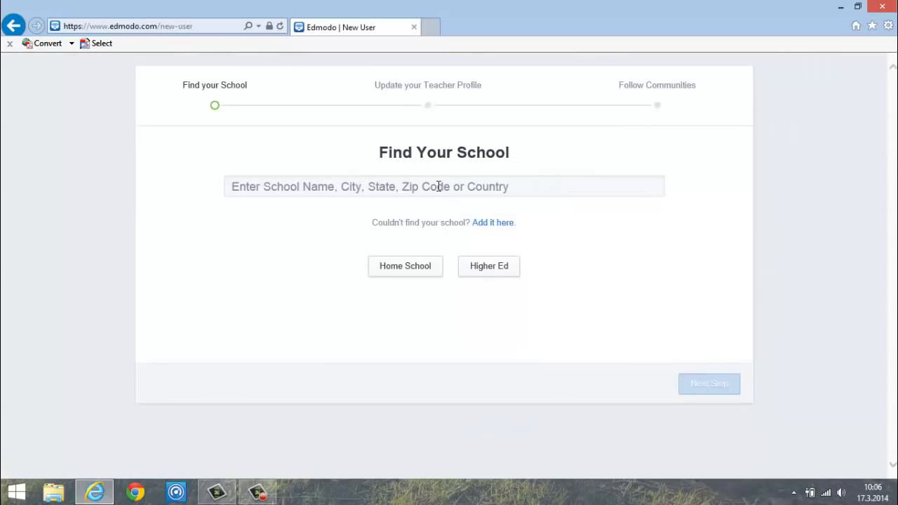
# - Search 'atatürk', pick Ankara Atatürk Anadolu Lisesi, and skip the profile photo step
pyautogui.click(438, 186)
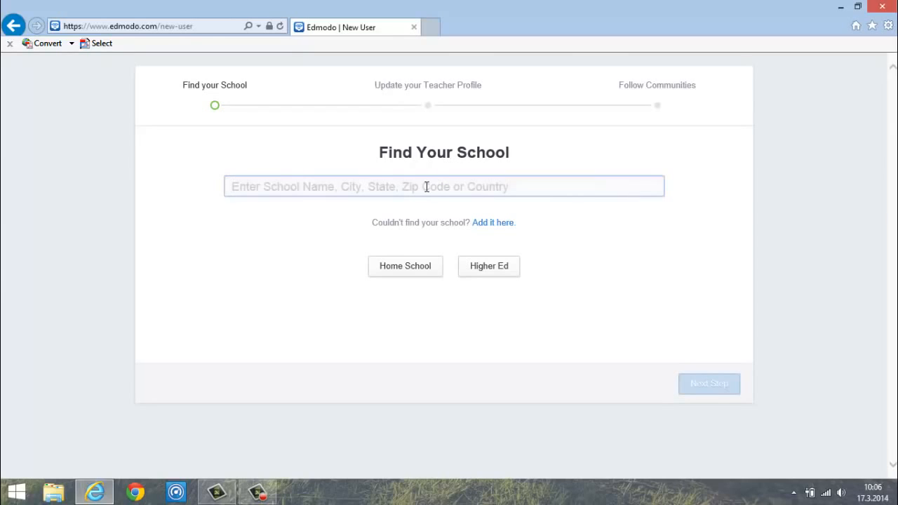
pyautogui.write('a')
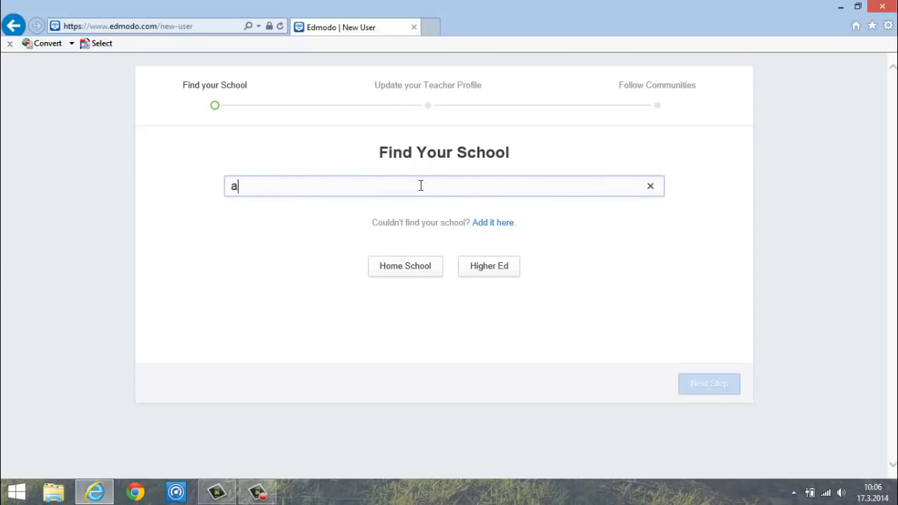
pyautogui.write('tatürk')
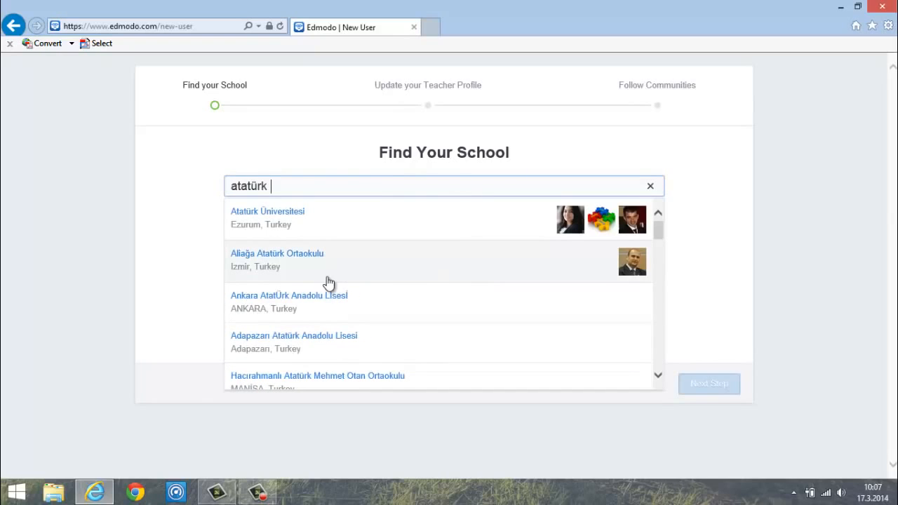
pyautogui.click(338, 309)
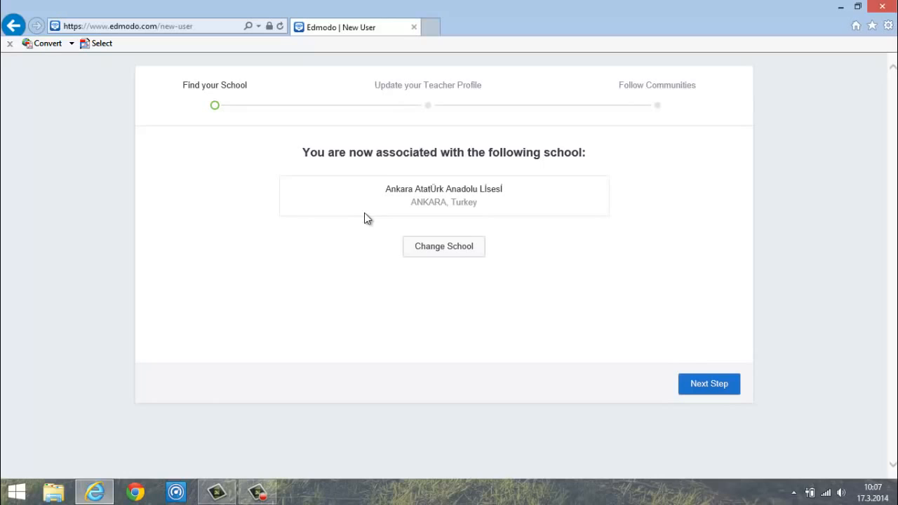
pyautogui.click(711, 392)
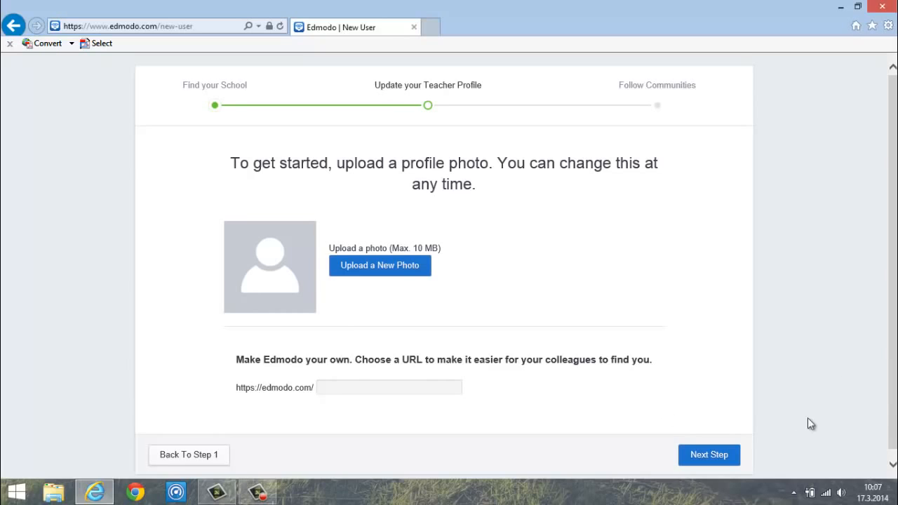
pyautogui.scroll(-1, 895, 355)
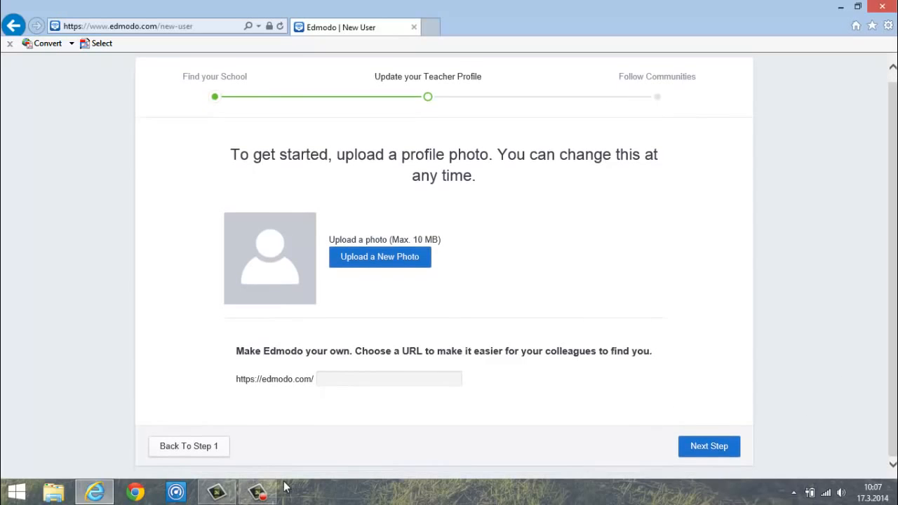
pyautogui.click(704, 449)
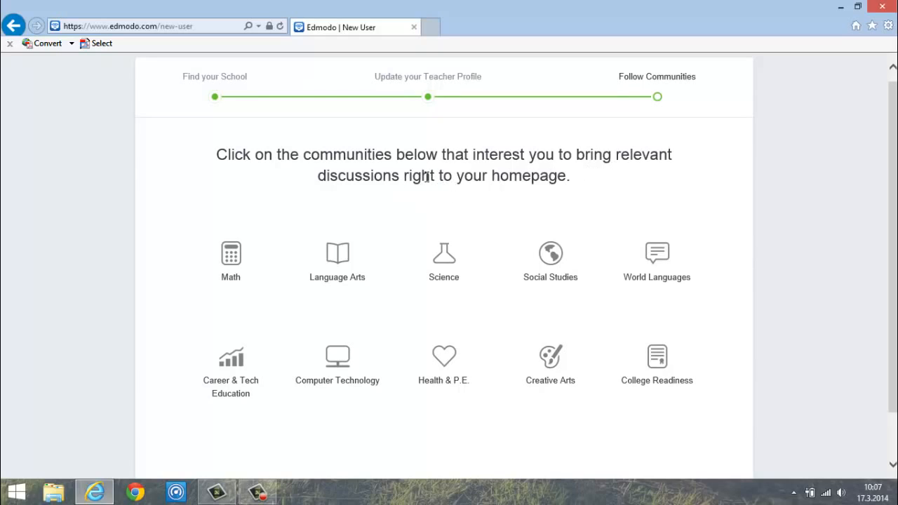
# - Follow the Math community and go to the teacher homepage
pyautogui.moveTo(304, 153); pyautogui.dragTo(365, 154)
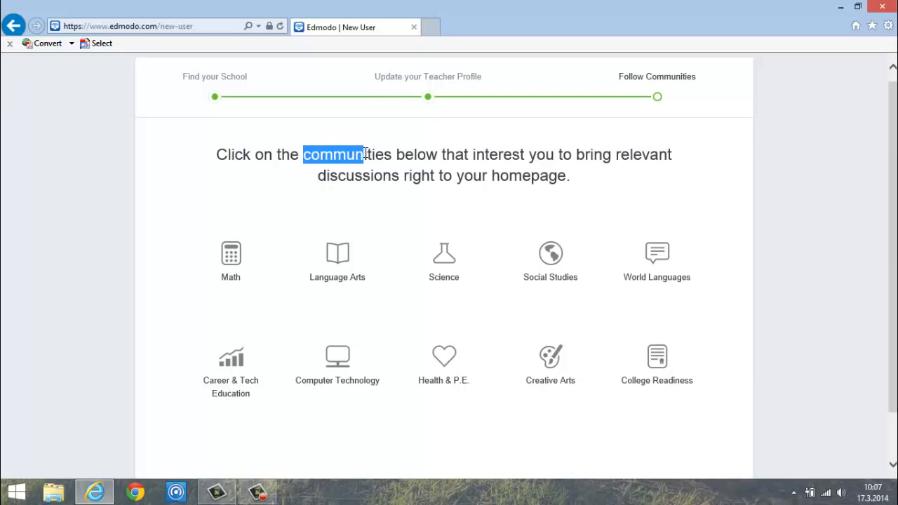
pyautogui.click(414, 164)
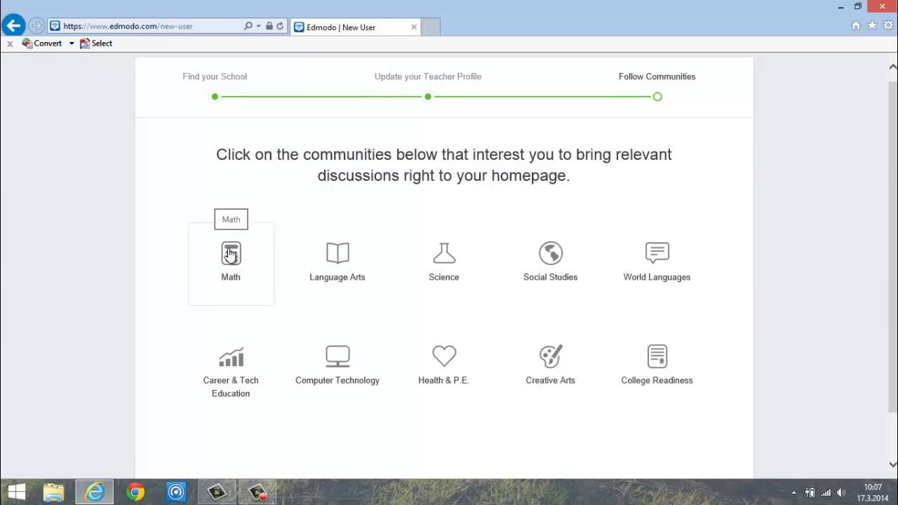
pyautogui.click(235, 256)
pyautogui.scroll(-2, 443, 281)
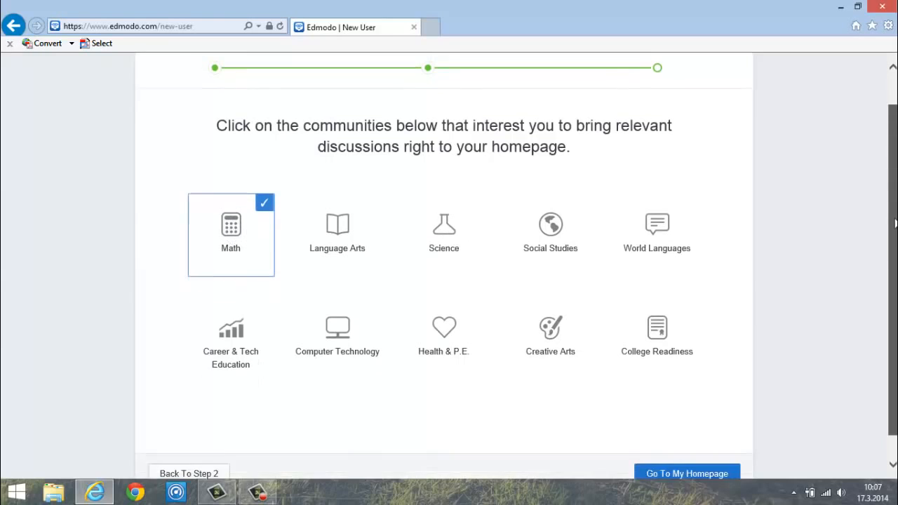
pyautogui.click(680, 448)
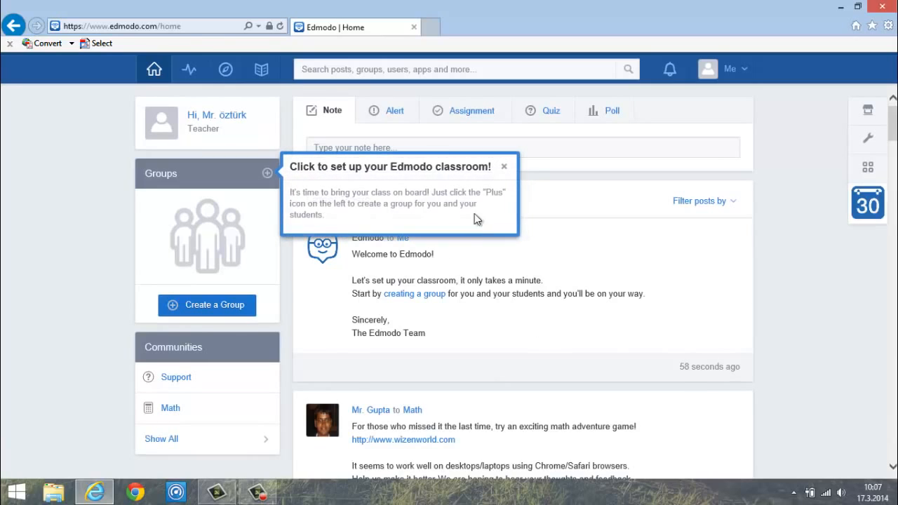
# - Dismiss the classroom set-up tip and scroll through the Latest Posts and back
pyautogui.click(503, 167)
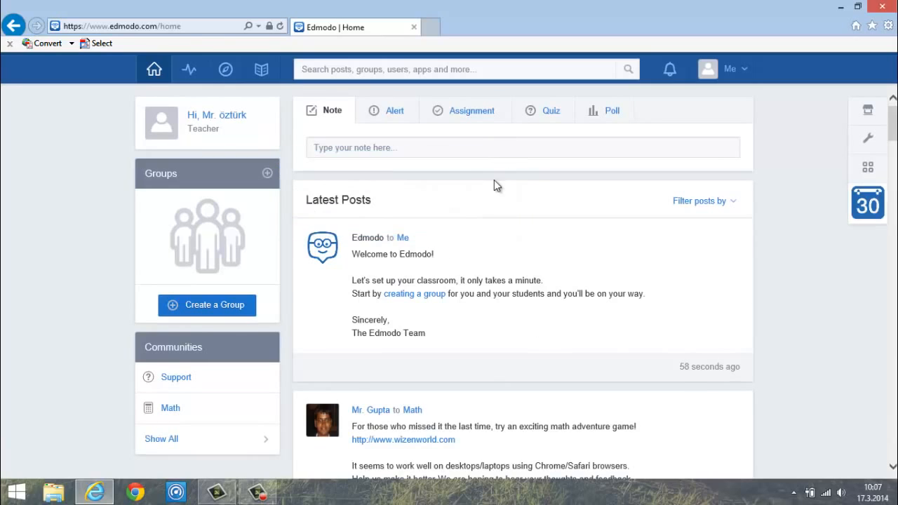
pyautogui.moveTo(892, 132); pyautogui.dragTo(893, 147)
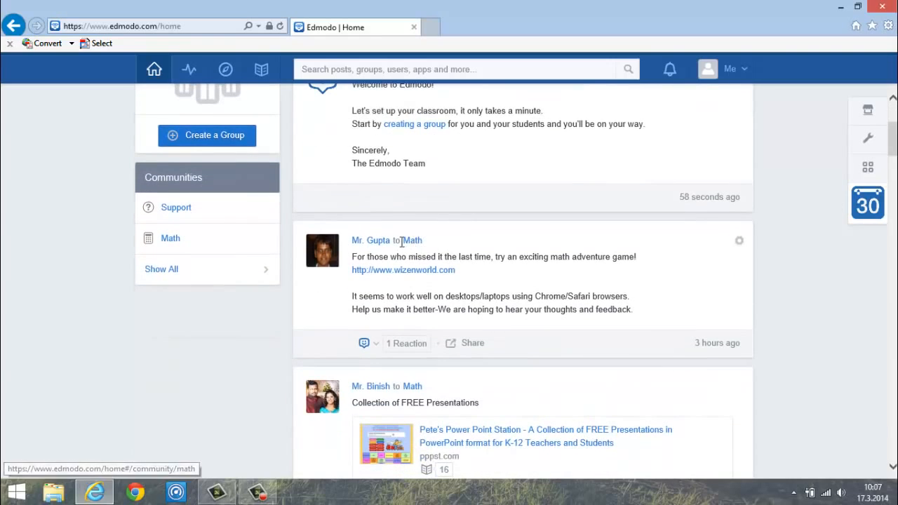
pyautogui.scroll(-3, 536, 260)
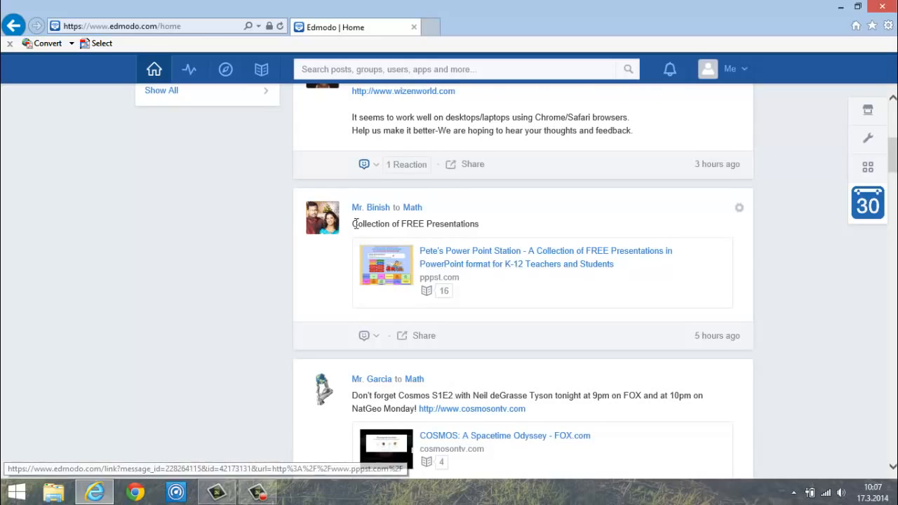
pyautogui.scroll(-2, 585, 274)
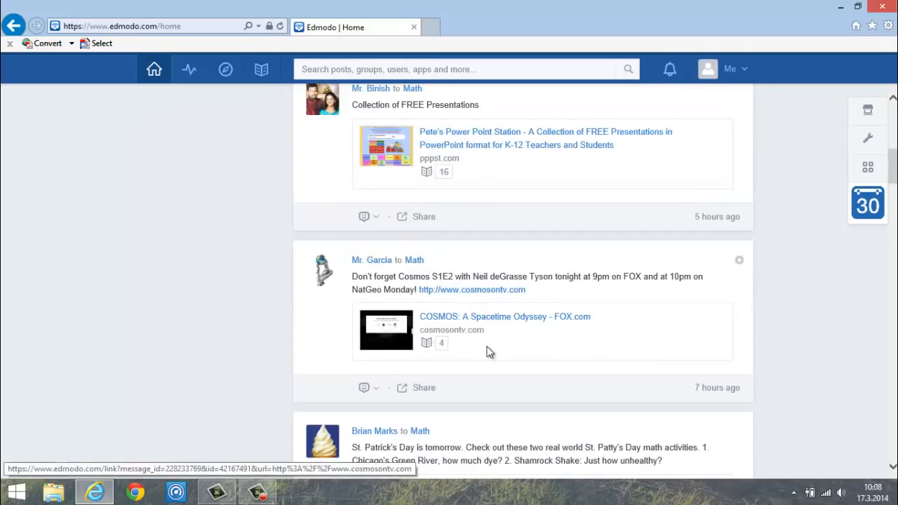
pyautogui.scroll(-1, 618, 312)
pyautogui.scroll(-2, 617, 307)
pyautogui.scroll(10, 617, 306)
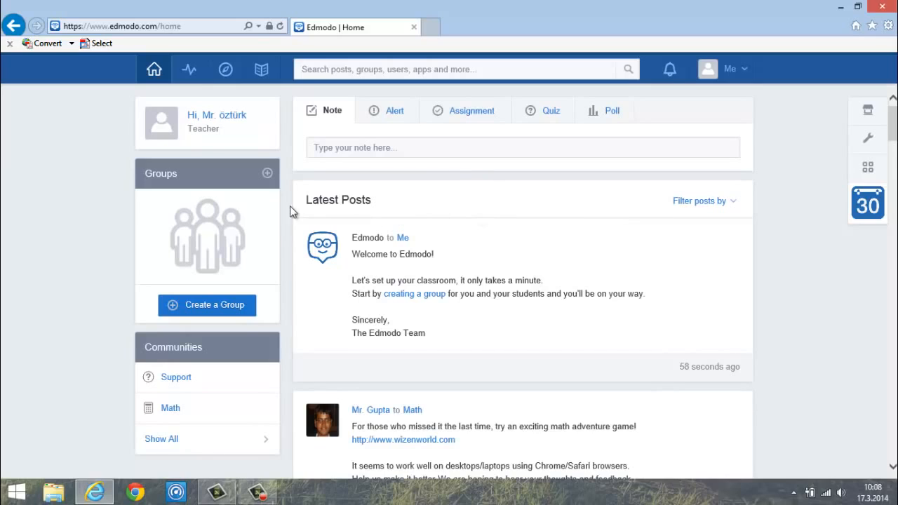
# - Bring up the add-group options from the Groups header
pyautogui.moveTo(162, 173); pyautogui.dragTo(209, 170)
pyautogui.click(210, 171)
pyautogui.click(267, 174)
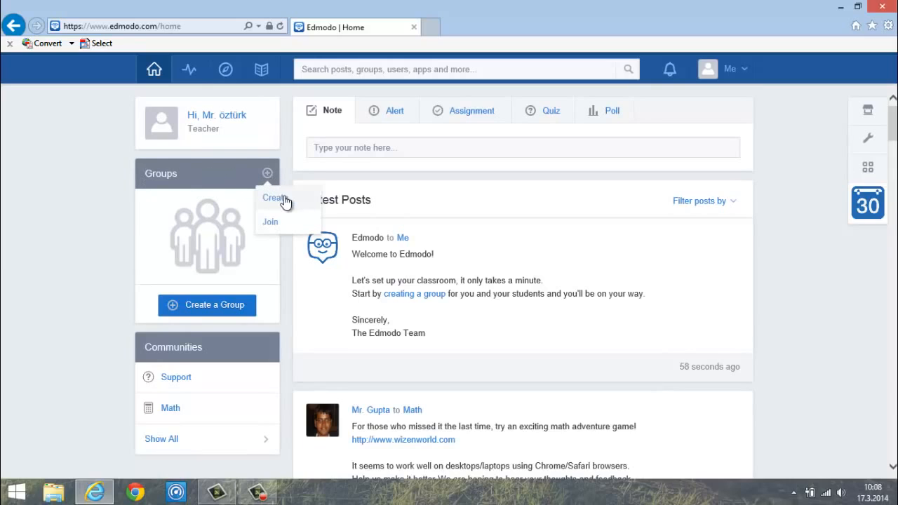
# - Create a group named 9. sınıflar for 9th grade, Mathematics, Algebra
pyautogui.click(283, 199)
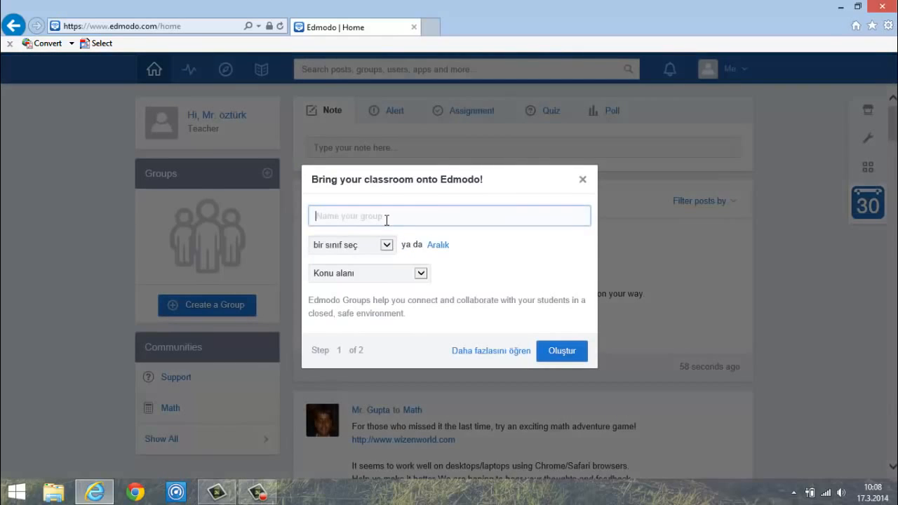
pyautogui.write('9. sınıflar')
pyautogui.click(387, 245)
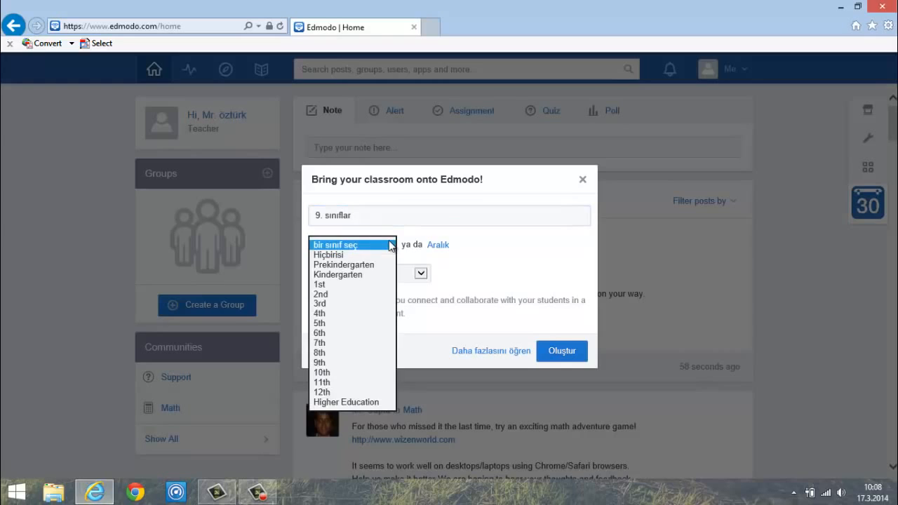
pyautogui.click(329, 362)
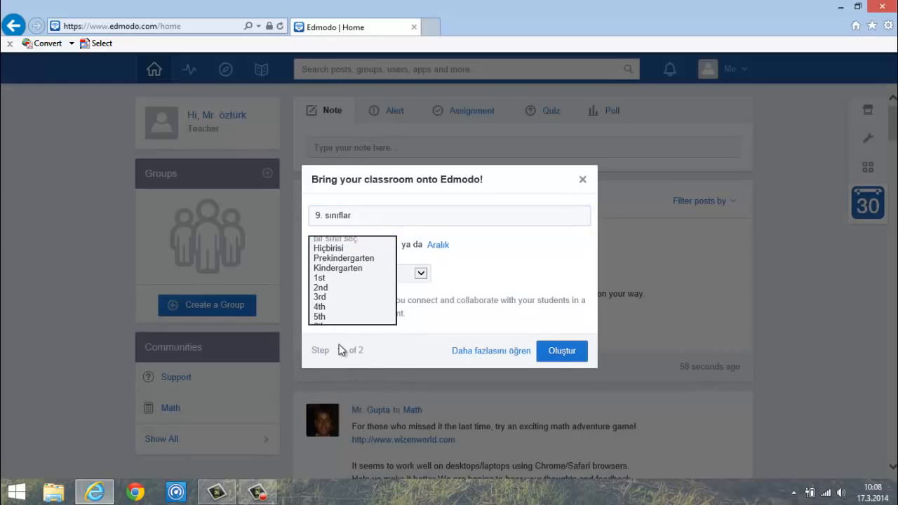
pyautogui.click(421, 274)
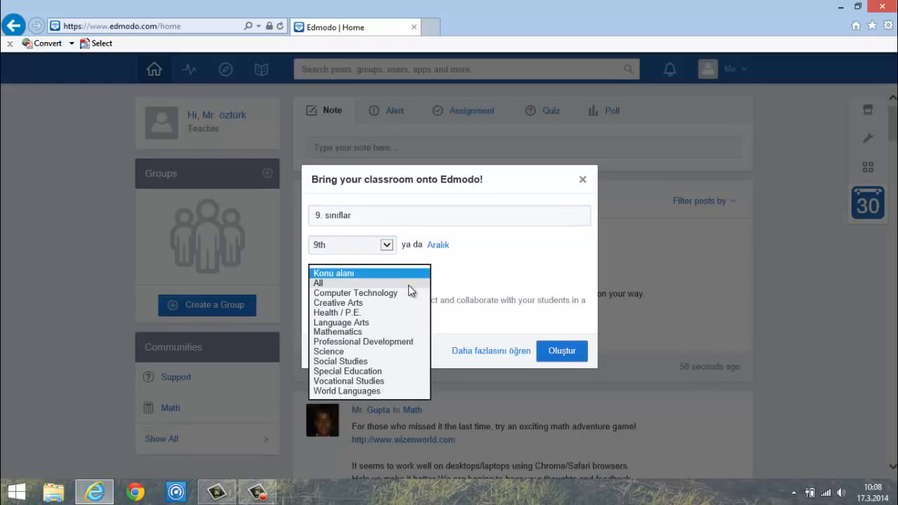
pyautogui.click(359, 332)
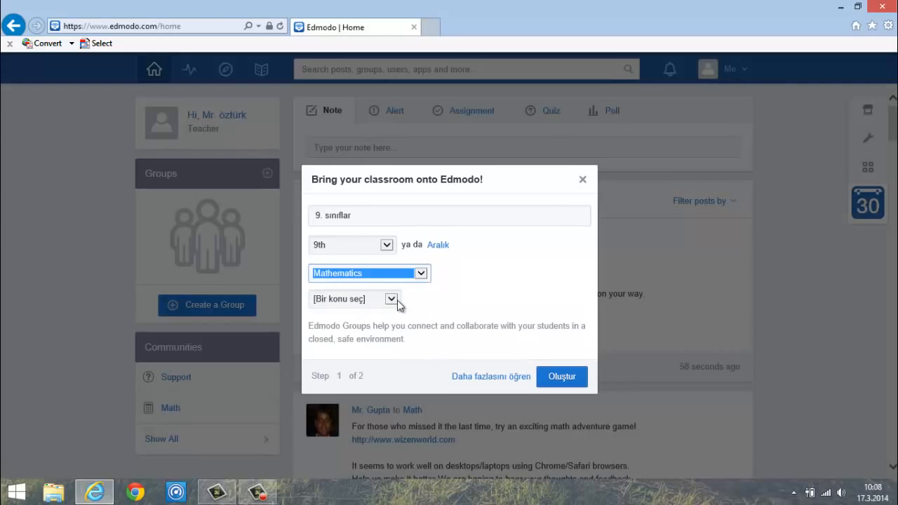
pyautogui.click(392, 299)
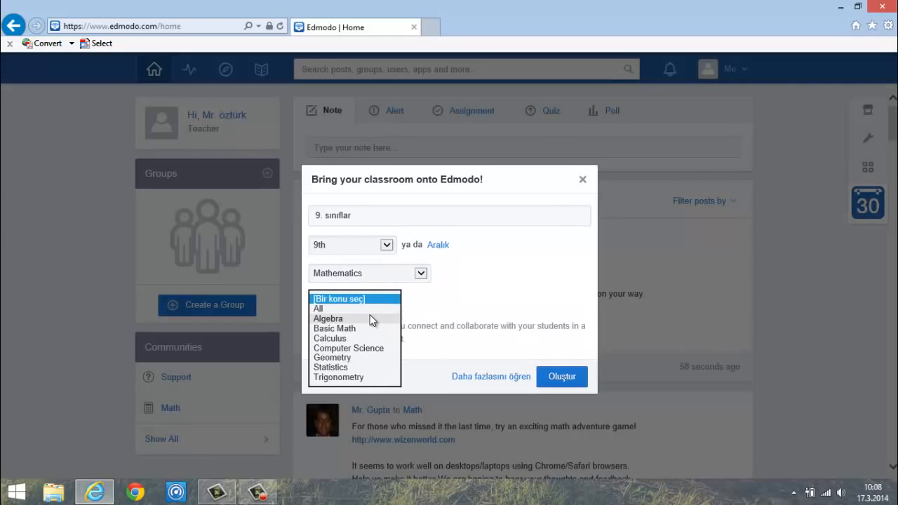
pyautogui.click(333, 320)
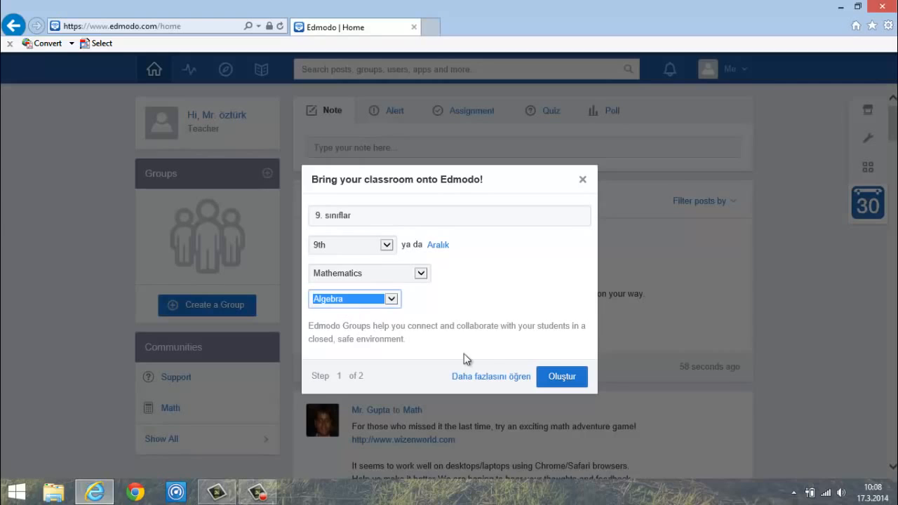
pyautogui.click(565, 377)
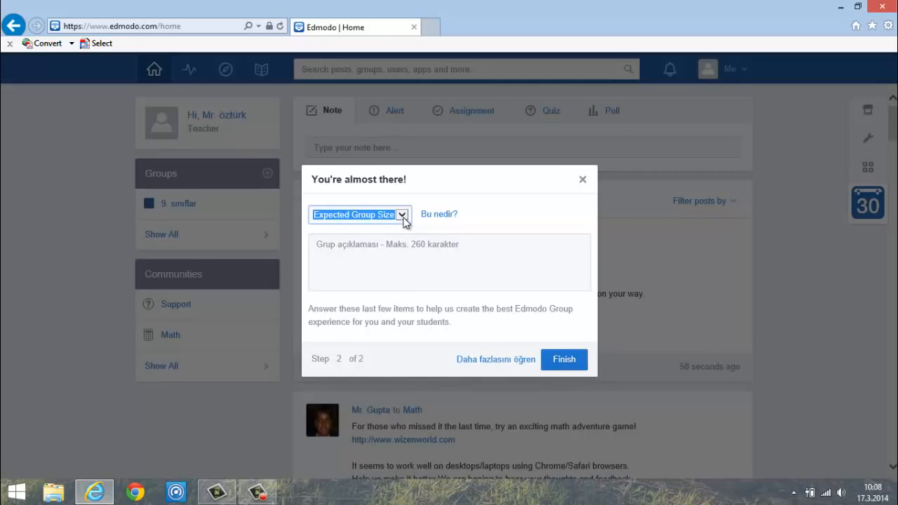
# - Set group size 26+, describe it as '9. sınıflar matematik dersi paylaşım alanı', and finish
pyautogui.click(403, 215)
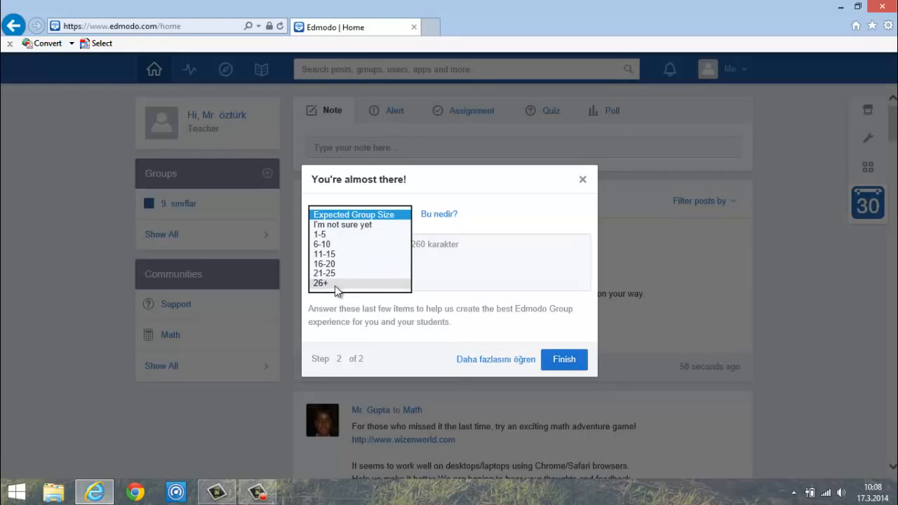
pyautogui.click(333, 284)
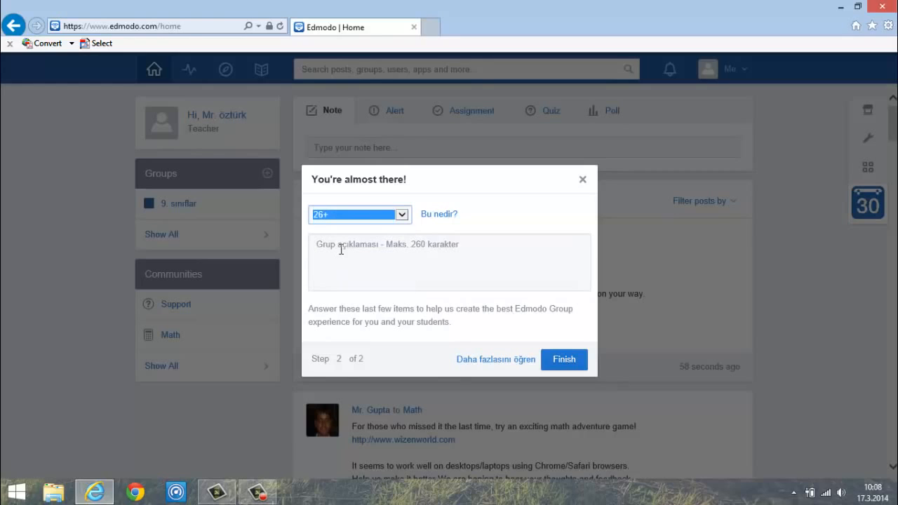
pyautogui.click(448, 263)
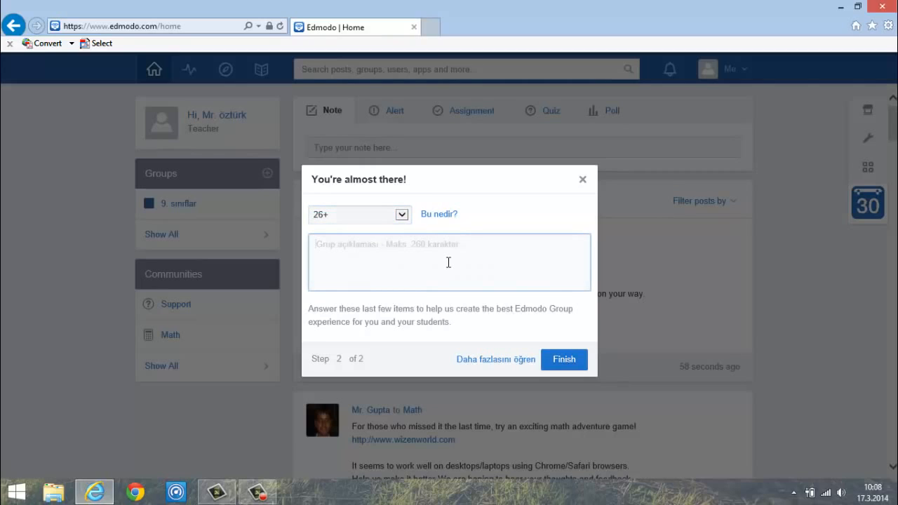
pyautogui.write('9')
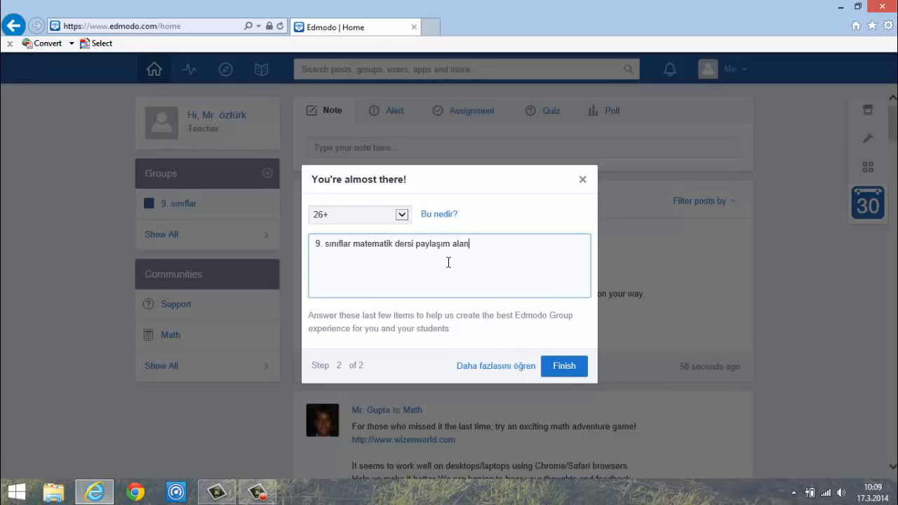
pyautogui.click(564, 367)
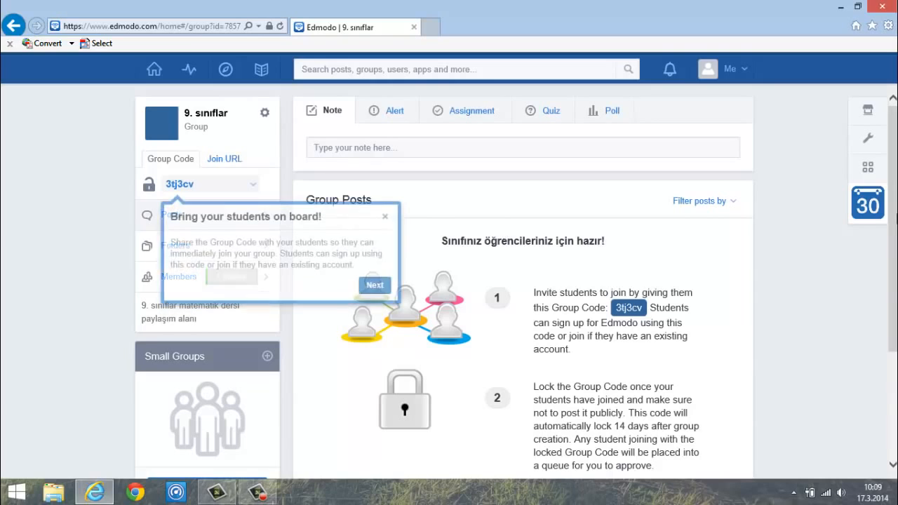
# - Dismiss the 'Bring your students on board!' tip and select the group code
pyautogui.click(385, 211)
pyautogui.scroll(-3, 893, 142)
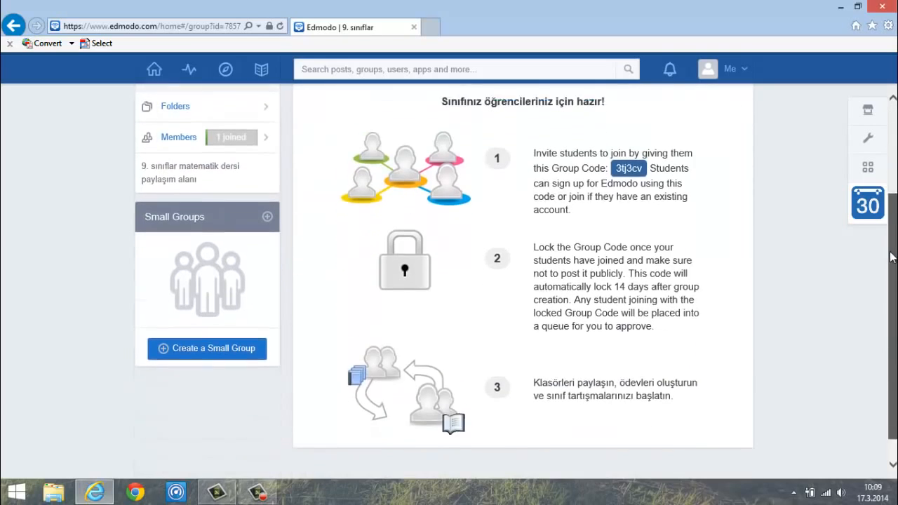
pyautogui.scroll(3, 894, 143)
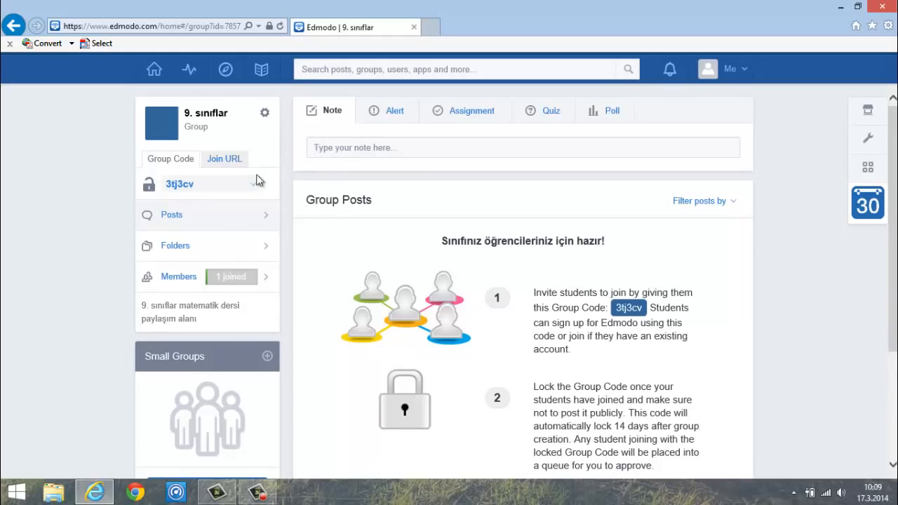
pyautogui.doubleClick(167, 183)
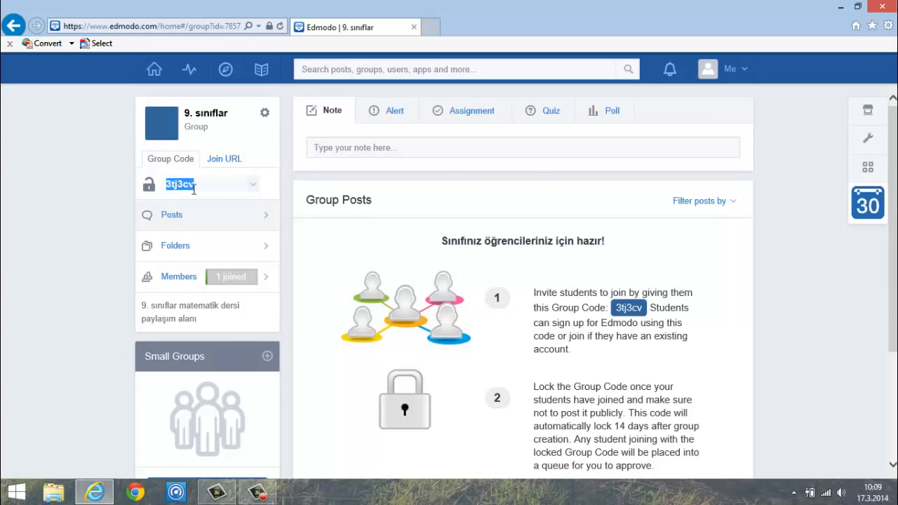
pyautogui.click(203, 187)
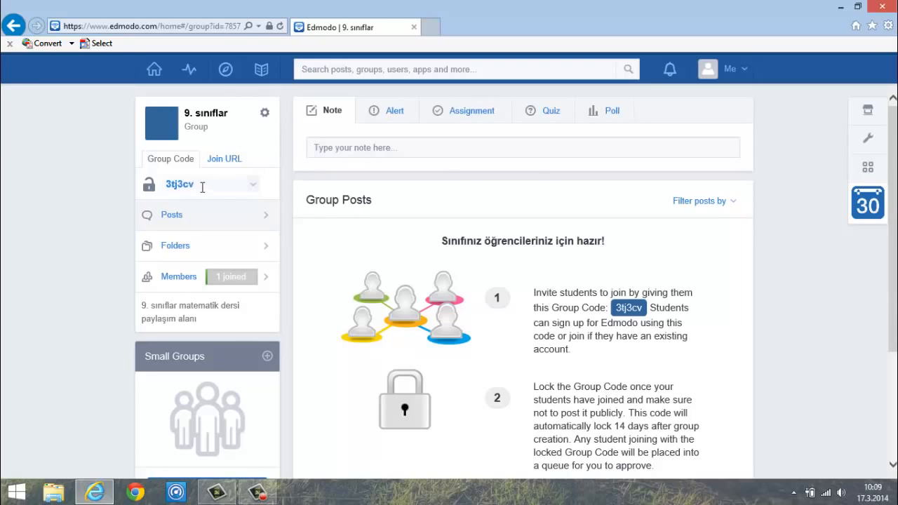
pyautogui.click(284, 194)
pyautogui.moveTo(894, 138)
pyautogui.mouseDown()
pyautogui.moveTo(892, 184)
pyautogui.moveTo(891, 129)
pyautogui.mouseUp()
# - Try the Note and Alert composers, then switch to the Assignment composer
pyautogui.click(335, 150)
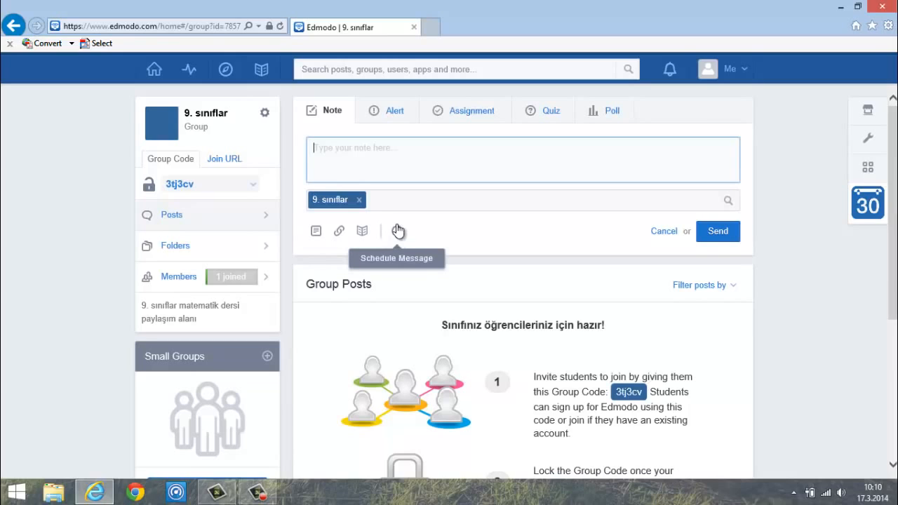
pyautogui.click(392, 114)
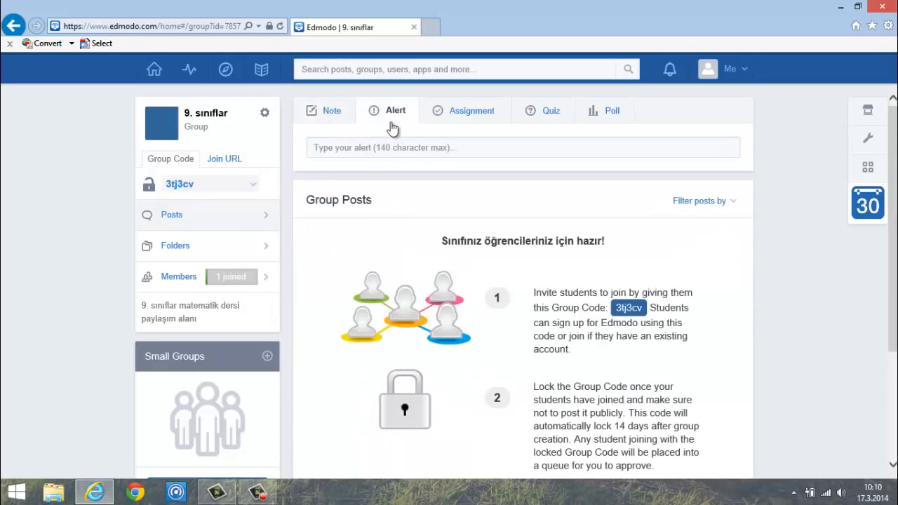
pyautogui.click(386, 148)
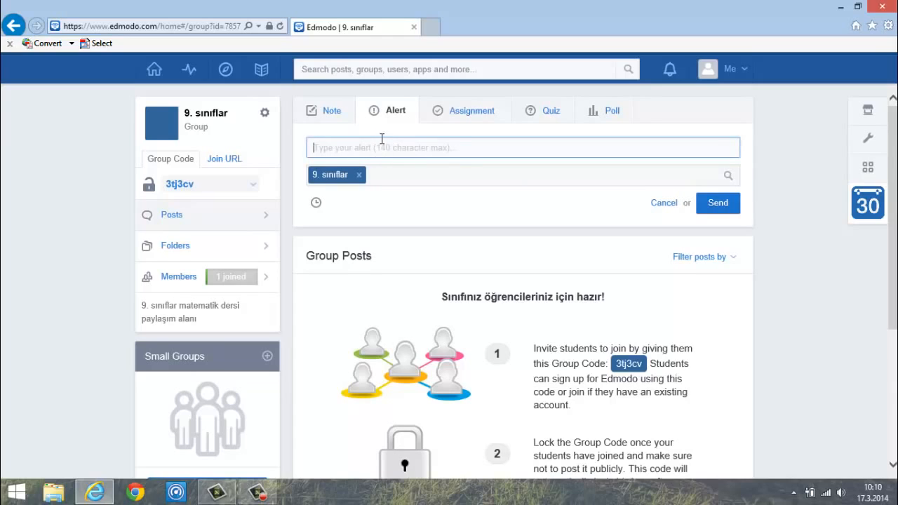
pyautogui.click(466, 115)
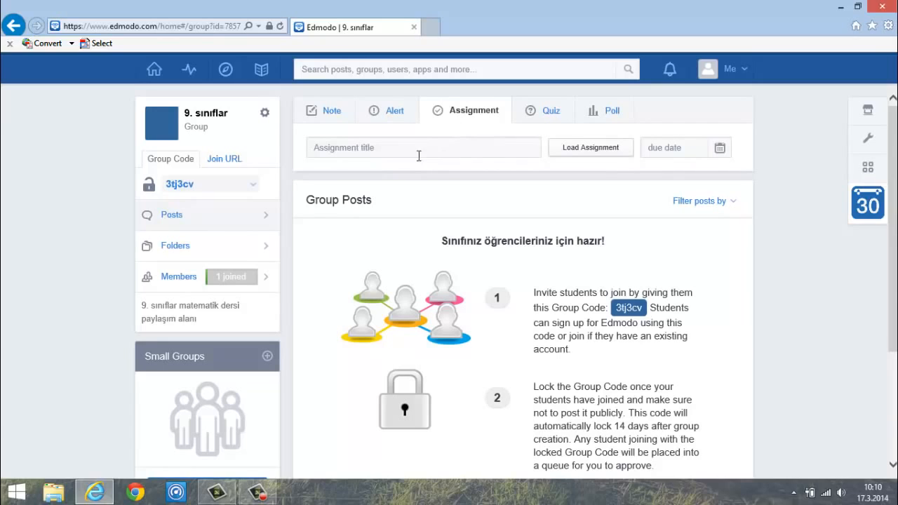
# - Try the assignment title, description and due-date fields, cancel it, and switch to Quiz
pyautogui.click(339, 150)
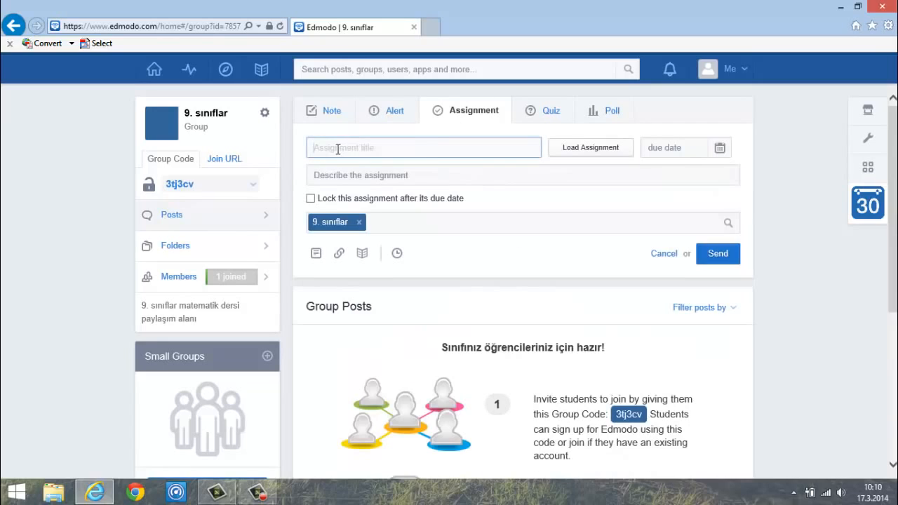
pyautogui.click(362, 176)
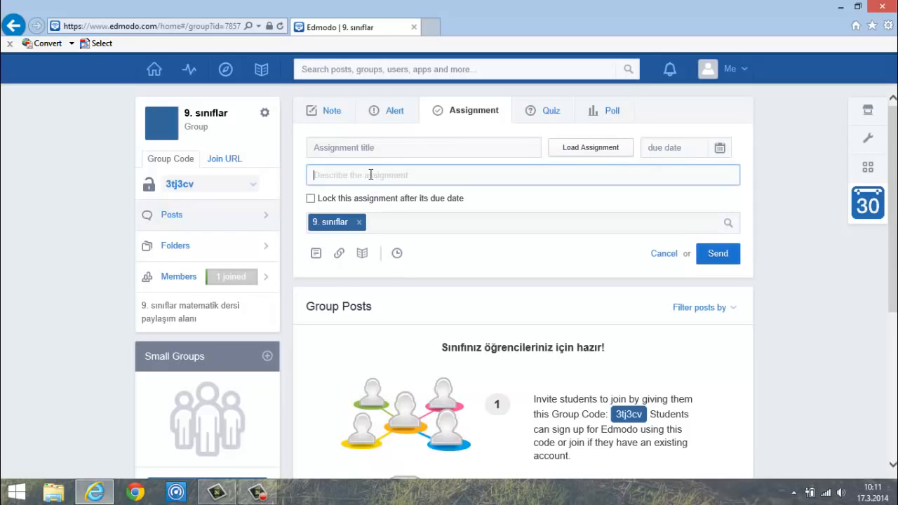
pyautogui.click(370, 148)
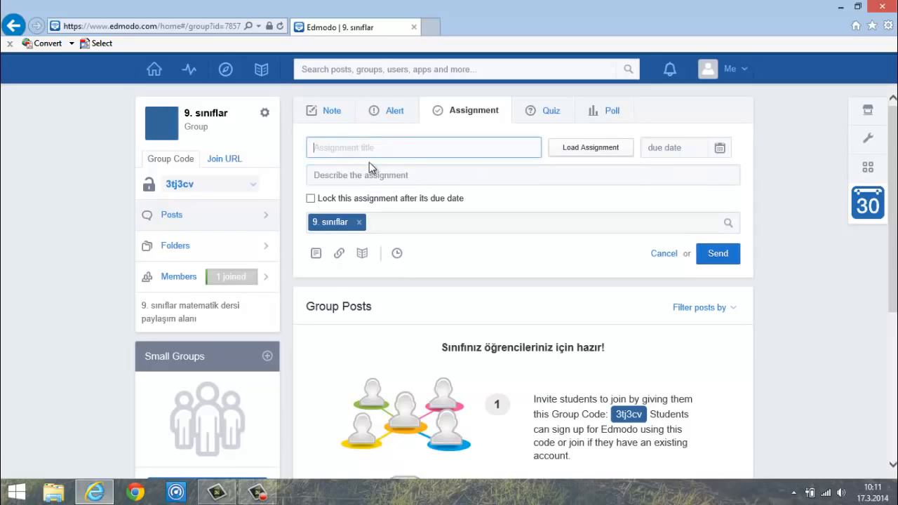
pyautogui.click(373, 174)
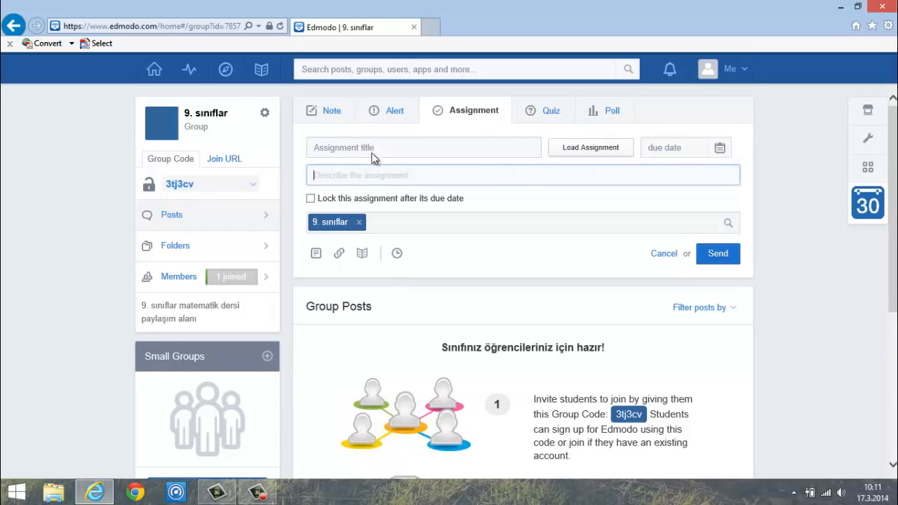
pyautogui.click(428, 148)
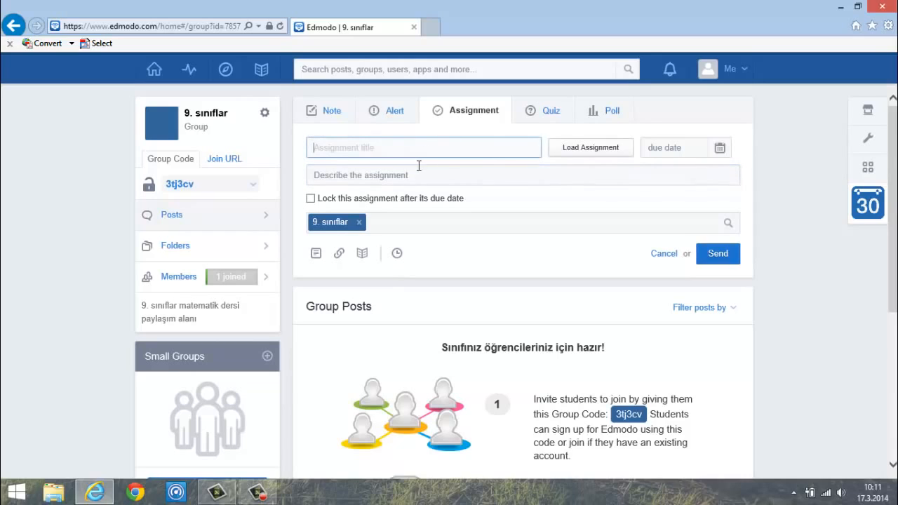
pyautogui.click(719, 148)
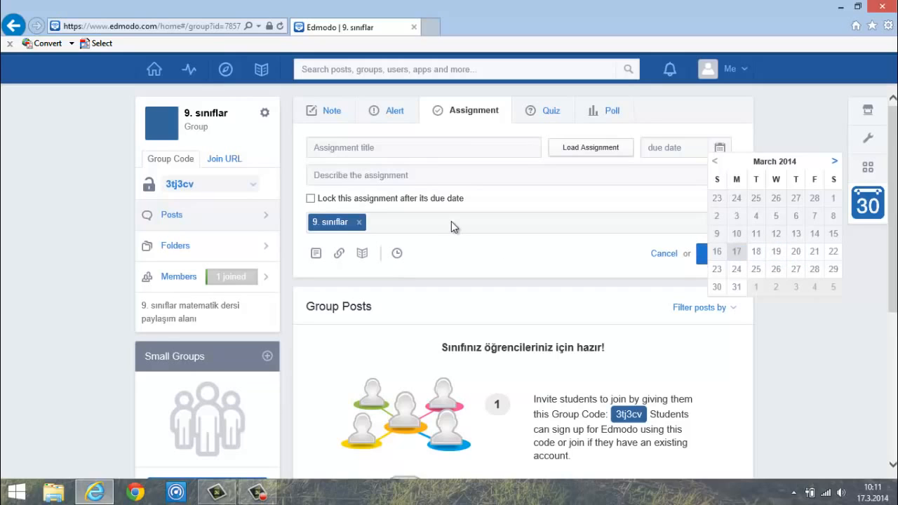
pyautogui.click(516, 237)
pyautogui.click(664, 254)
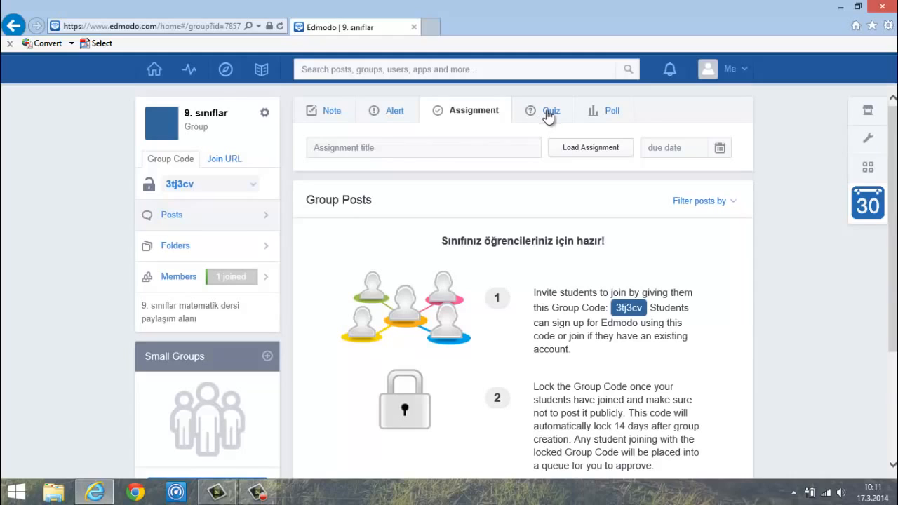
pyautogui.click(549, 117)
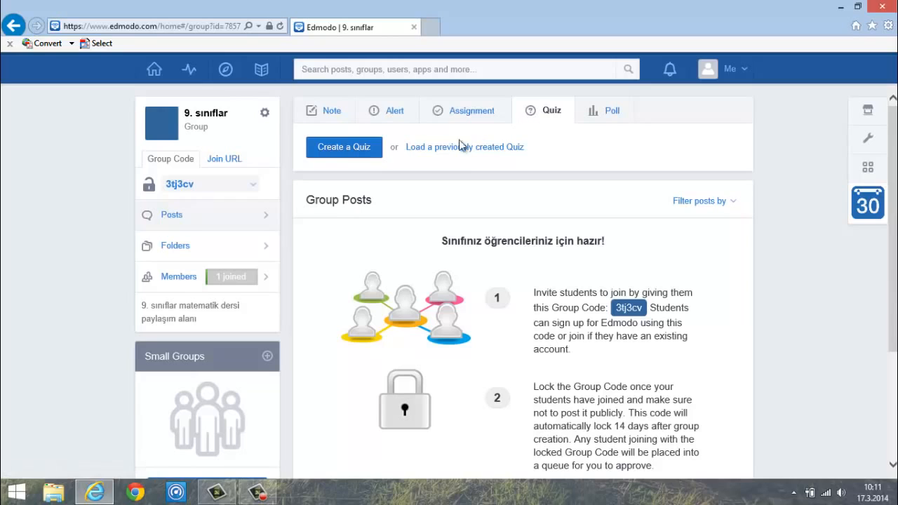
# - Create a new quiz titled '2. dönem 1. quiz'
pyautogui.click(349, 152)
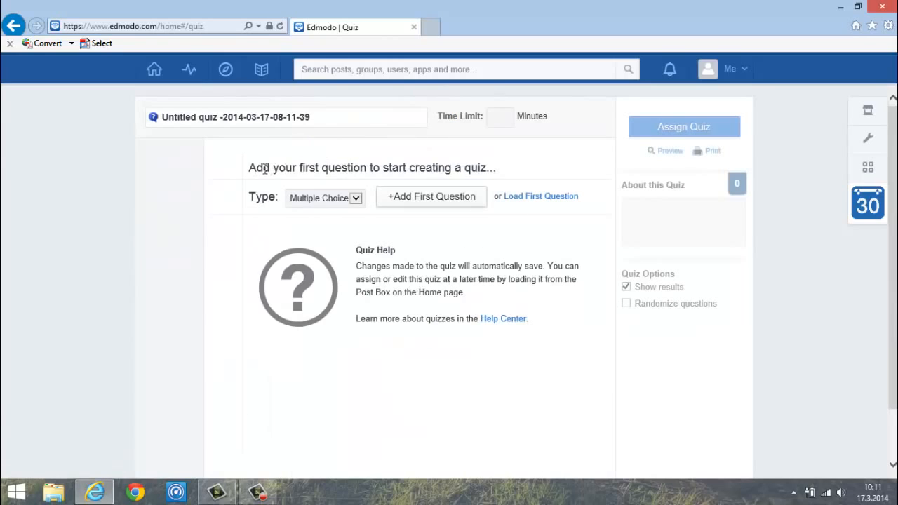
pyautogui.moveTo(250, 168); pyautogui.dragTo(496, 168)
pyautogui.click(303, 130)
pyautogui.click(164, 120)
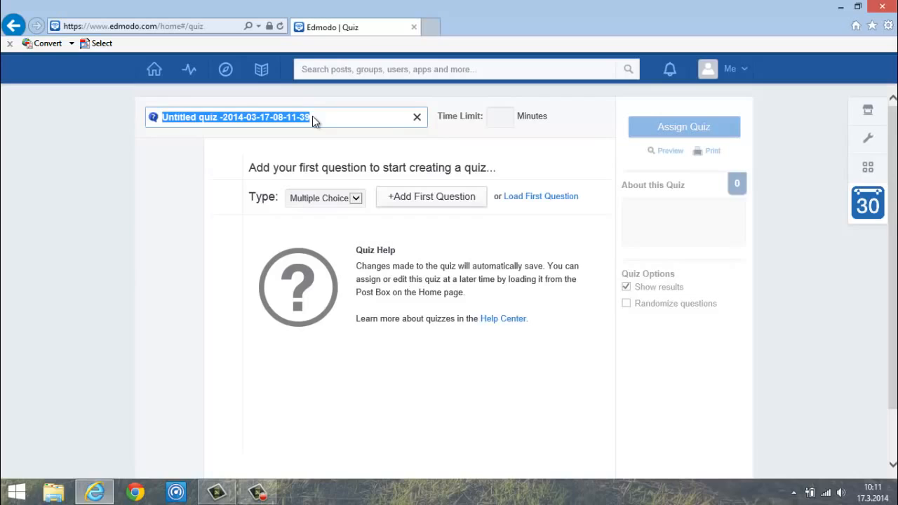
pyautogui.write('2.')
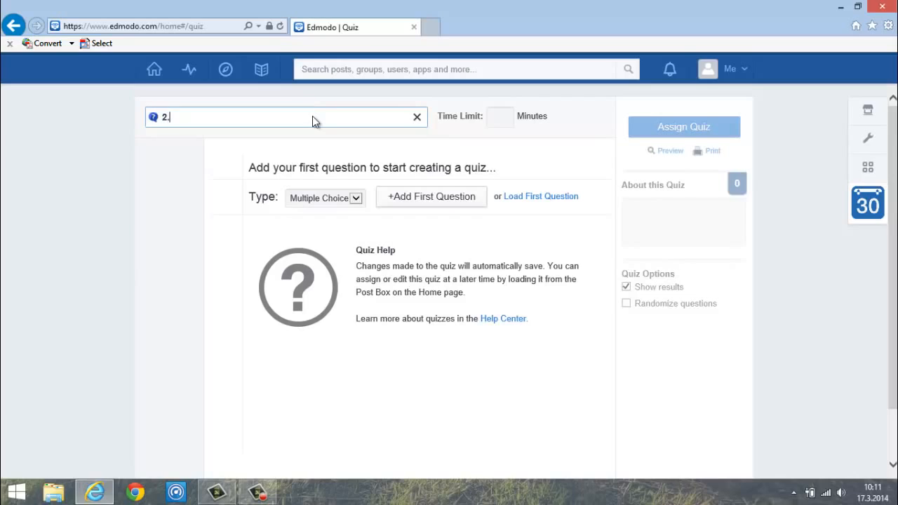
pyautogui.write(' dönem 1. quiz')
pyautogui.click(252, 195)
pyautogui.moveTo(252, 195); pyautogui.dragTo(280, 197)
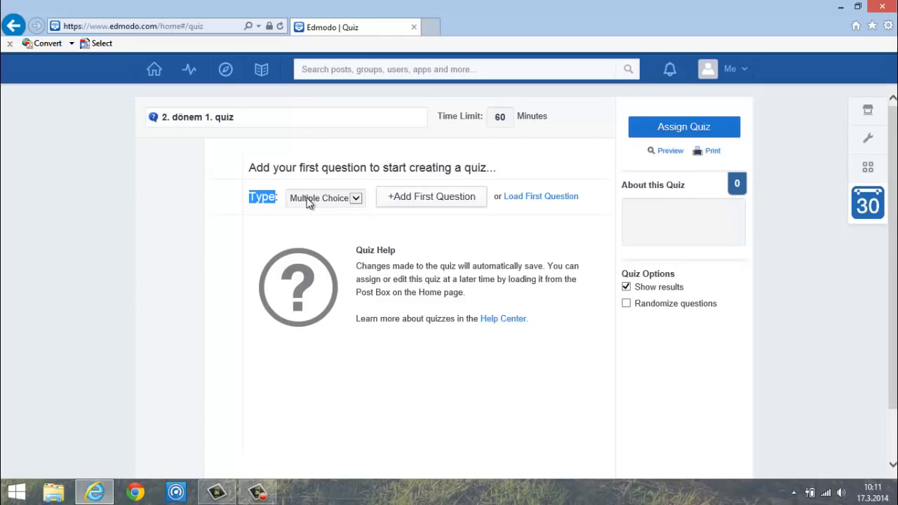
# - Try True False, Short Answer, Fill in the blank and Matching, then keep Multiple Choice
pyautogui.click(355, 199)
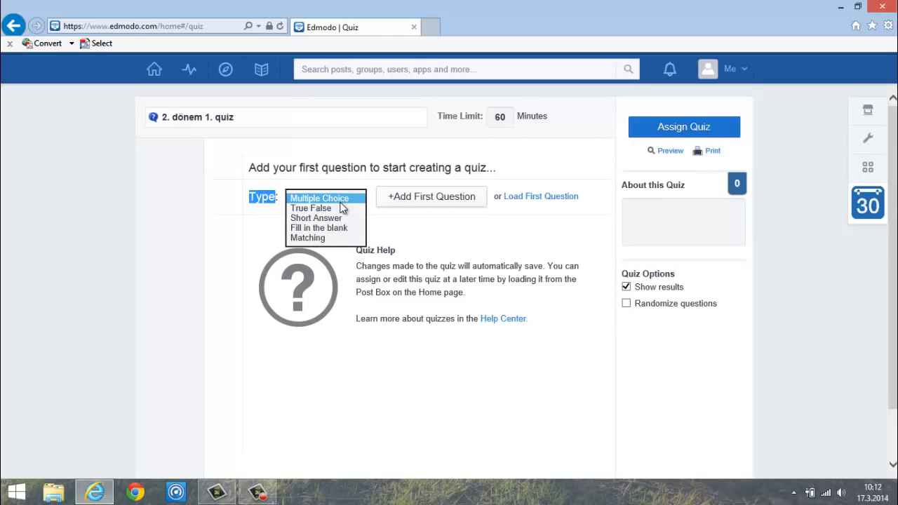
pyautogui.click(317, 209)
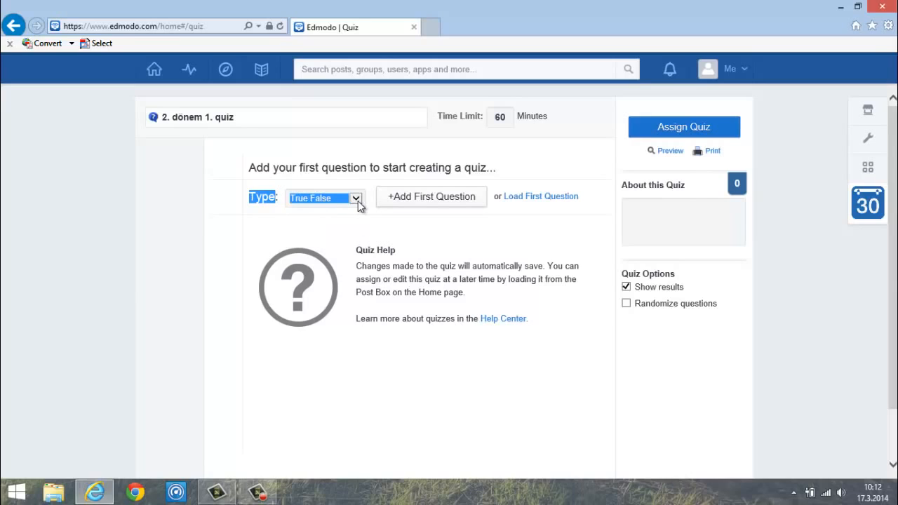
pyautogui.click(353, 204)
pyautogui.click(329, 209)
pyautogui.click(358, 202)
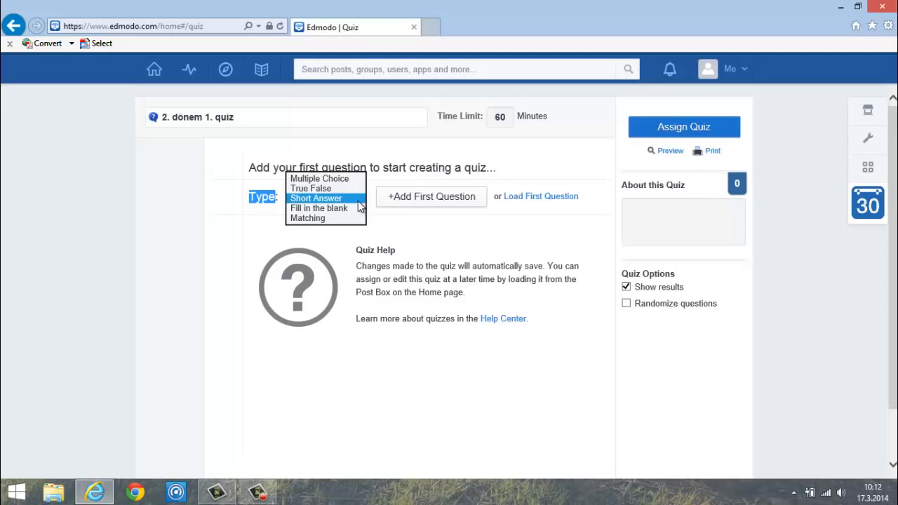
pyautogui.click(319, 207)
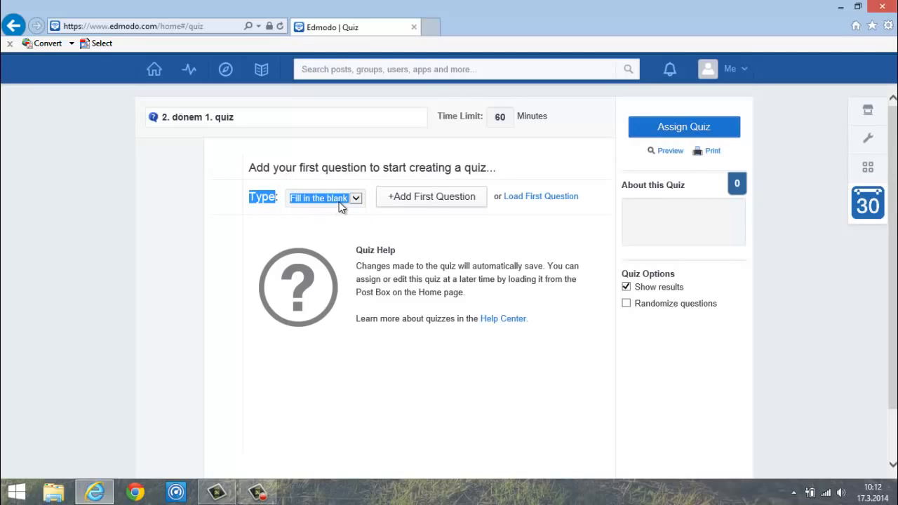
pyautogui.click(358, 200)
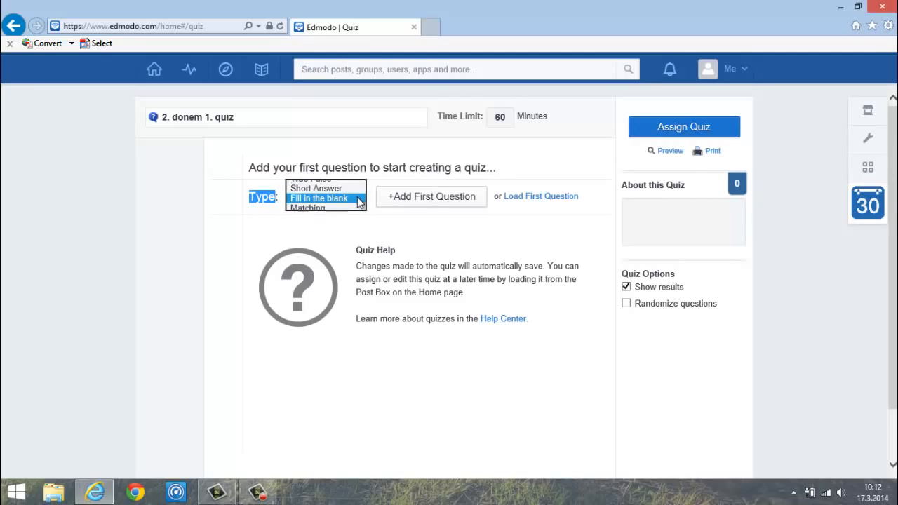
pyautogui.click(310, 209)
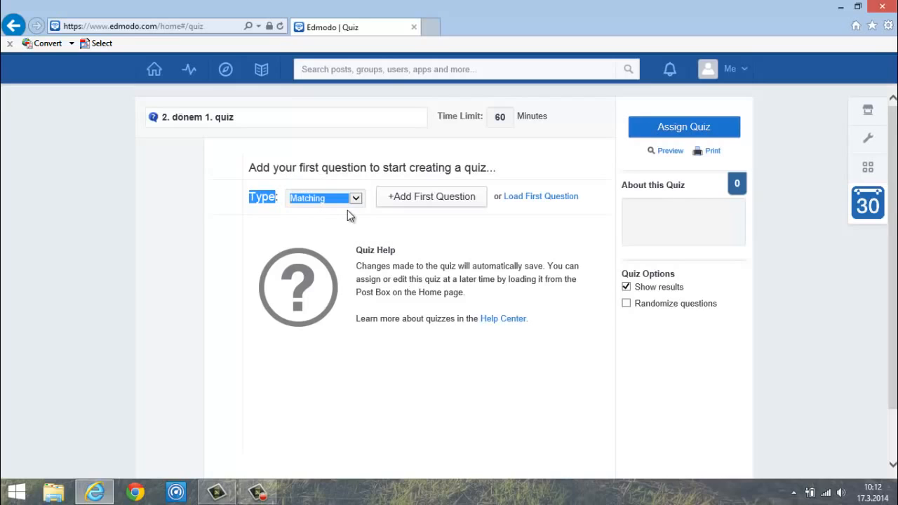
pyautogui.click(356, 198)
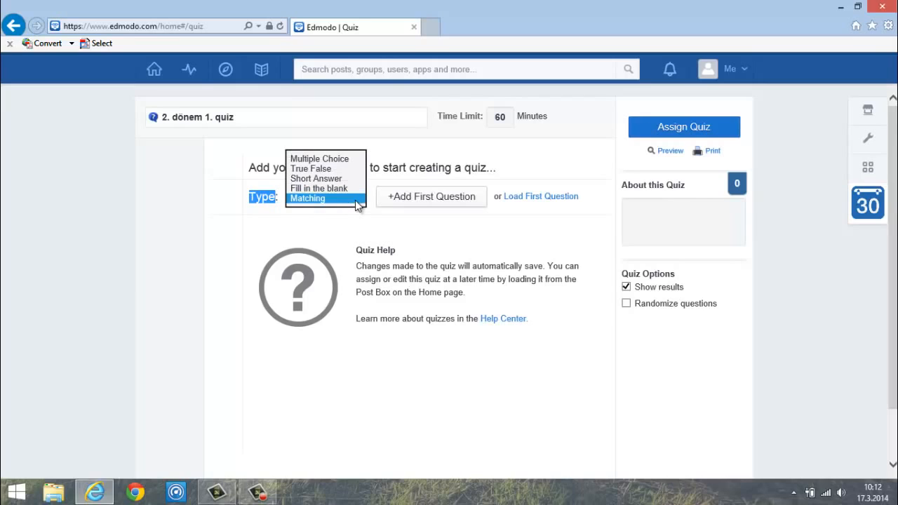
pyautogui.click(328, 159)
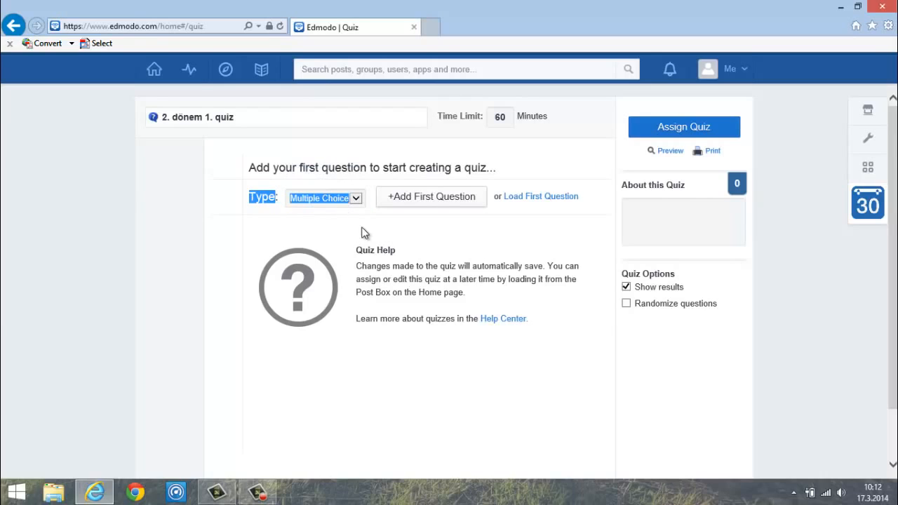
pyautogui.click(382, 221)
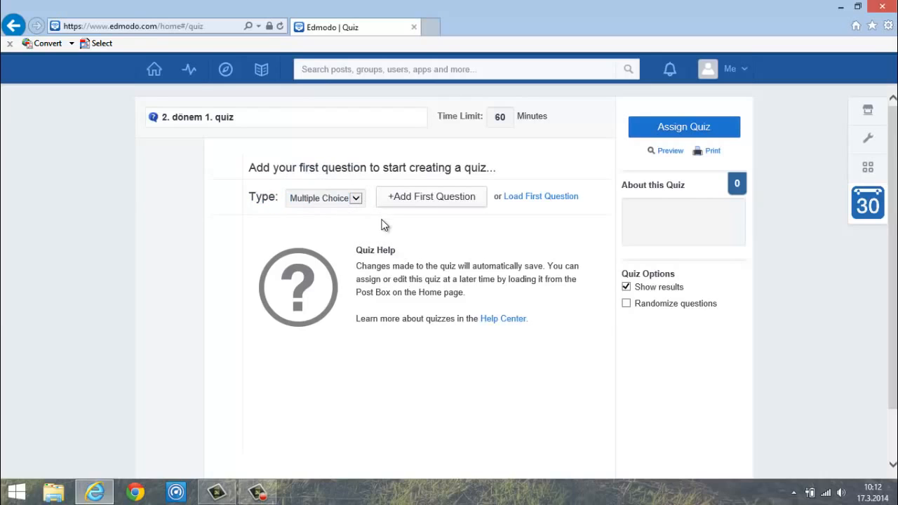
# - Add Question 1 and begin its prompt with 'türkiyenin başkenti neres'
pyautogui.click(450, 206)
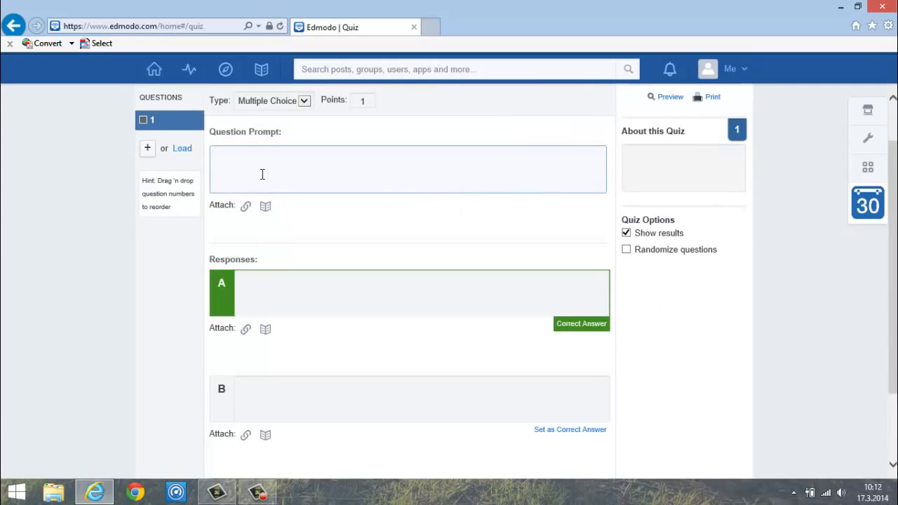
pyautogui.moveTo(217, 128); pyautogui.dragTo(262, 159)
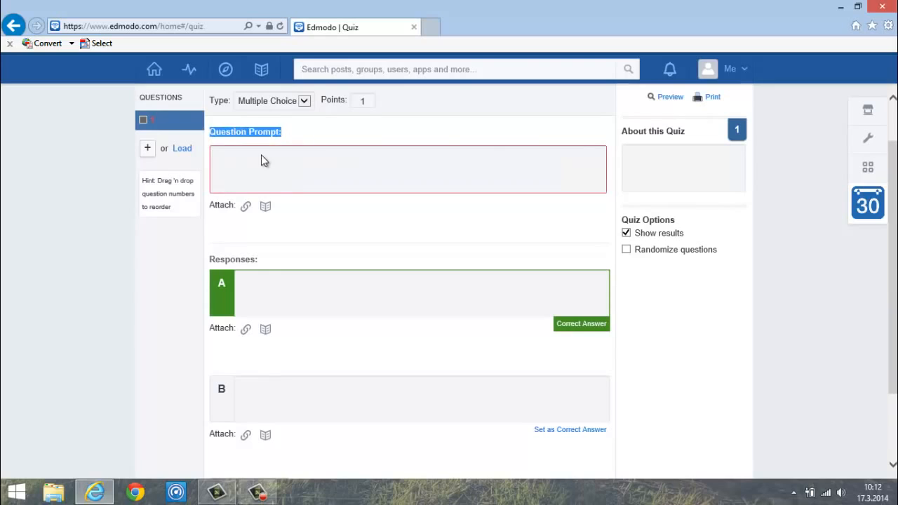
pyautogui.click(261, 158)
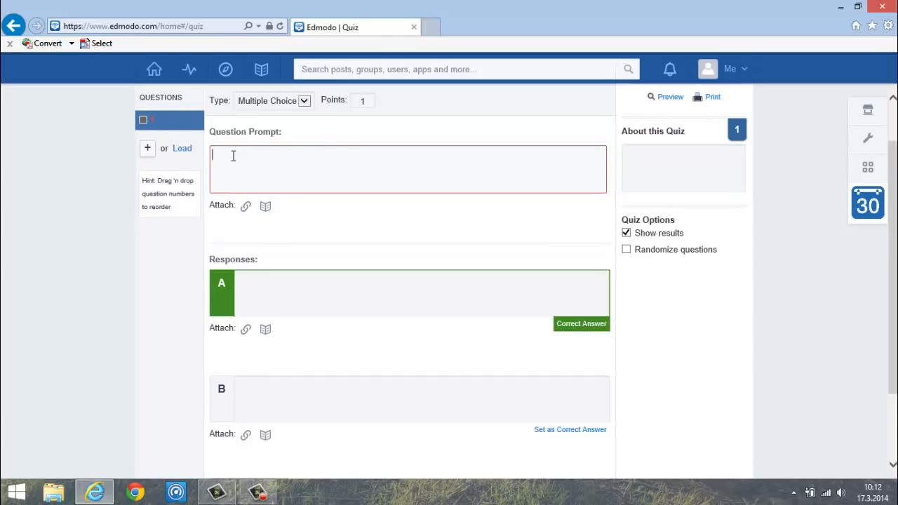
pyautogui.write('türkiy')
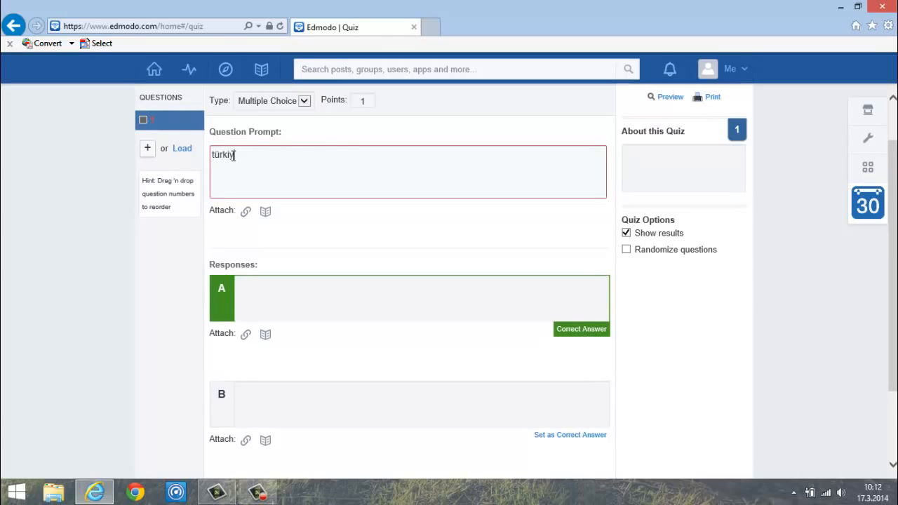
pyautogui.write('enin başkenti neresidir?')
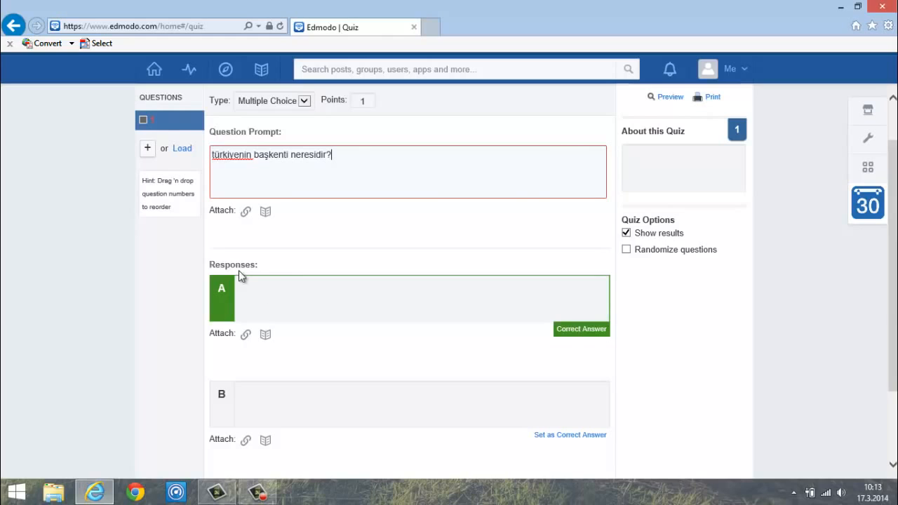
# - Fill in answer choices A and B as istanbul and bursa
pyautogui.click(266, 291)
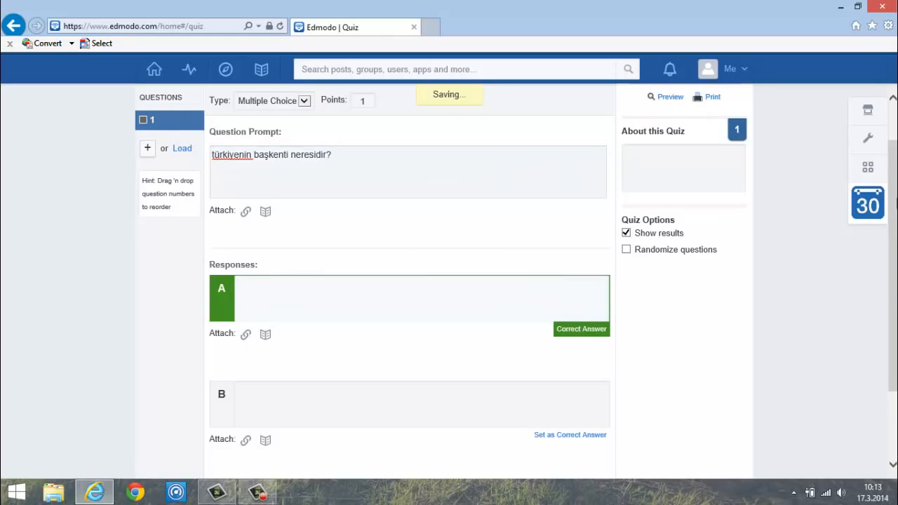
pyautogui.moveTo(896, 203); pyautogui.dragTo(896, 219)
pyautogui.click(255, 263)
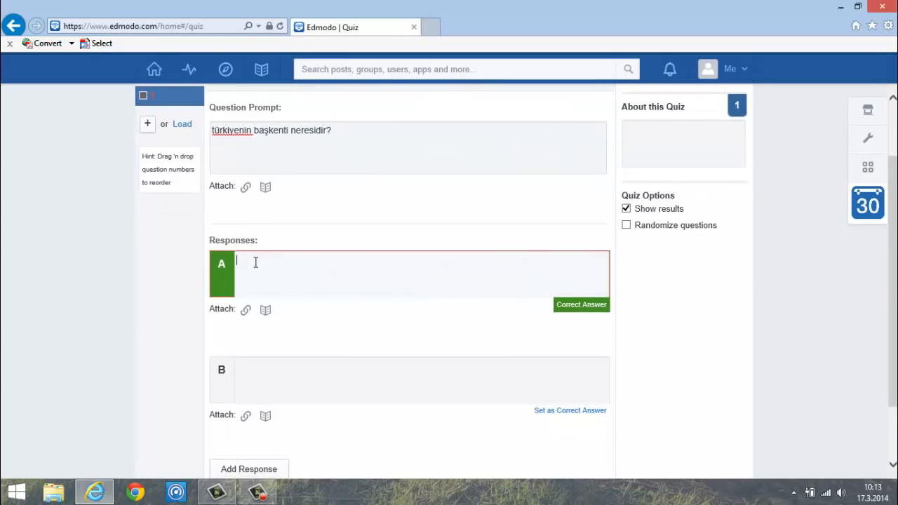
pyautogui.write('istanbul')
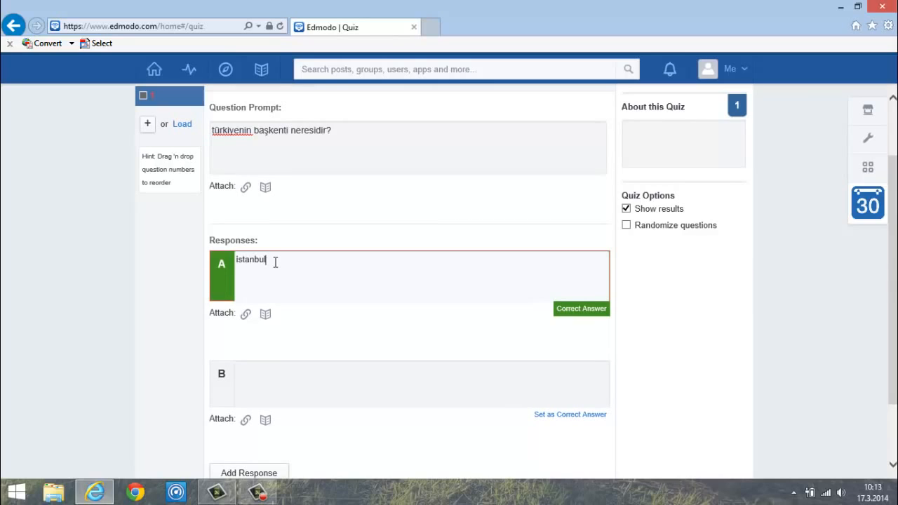
pyautogui.click(294, 380)
pyautogui.write('bursa')
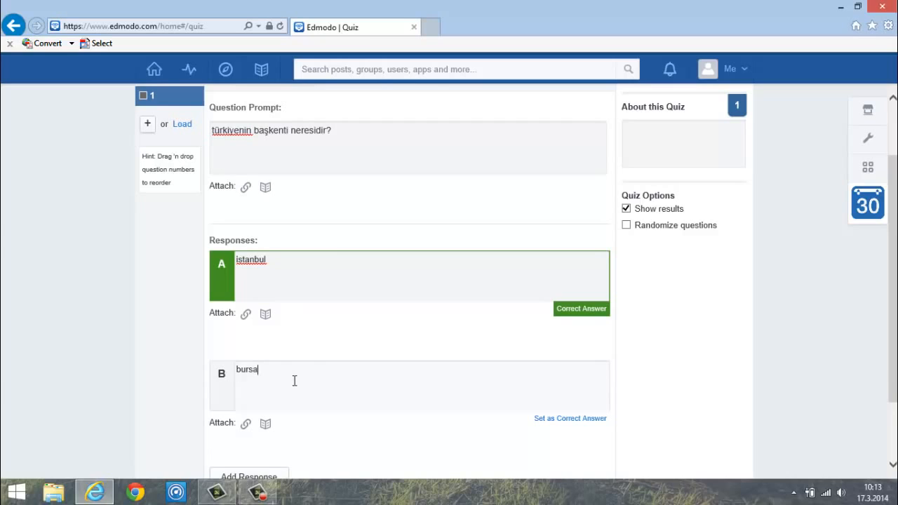
# - Add answer choices C and D as ankara and kocaeli
pyautogui.scroll(-3, 449, 280)
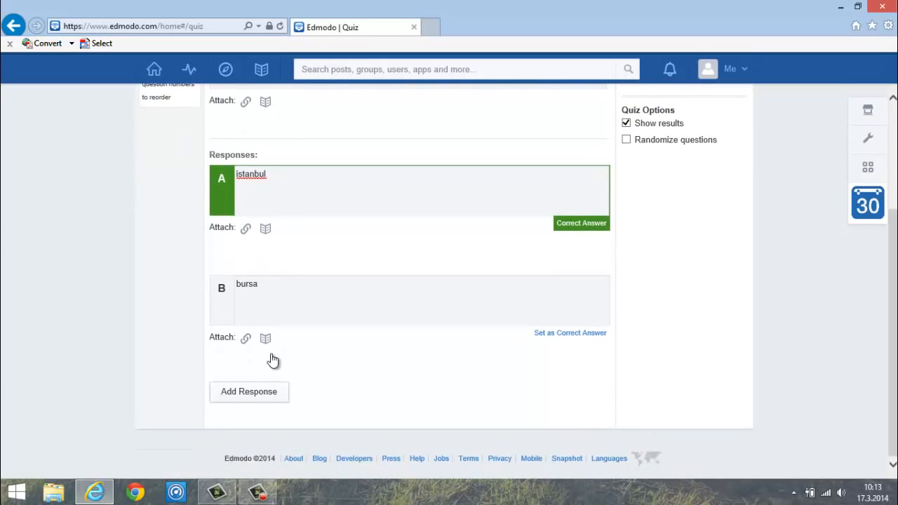
pyautogui.click(253, 399)
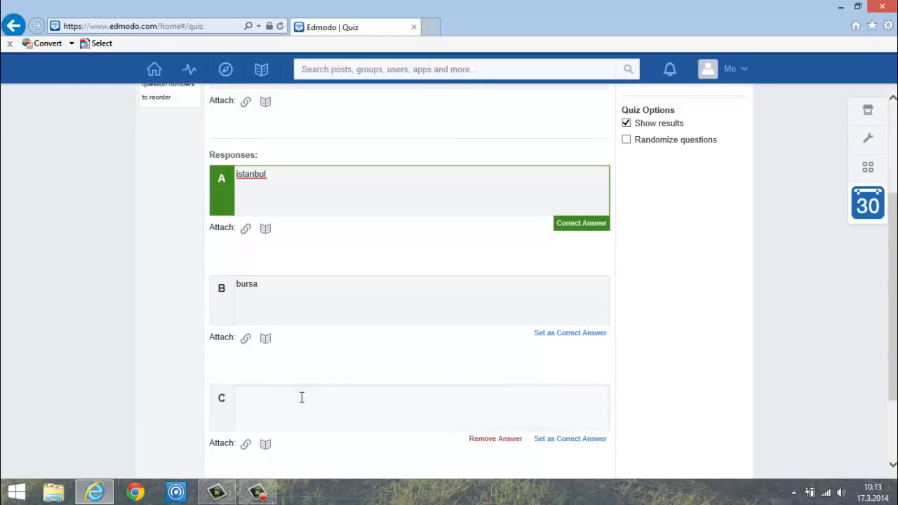
pyautogui.write('ankara')
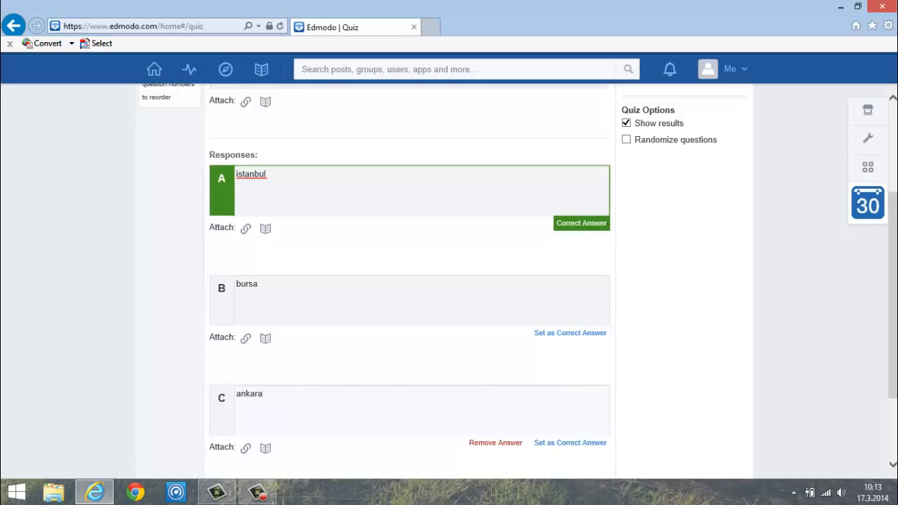
pyautogui.moveTo(893, 312); pyautogui.dragTo(892, 372)
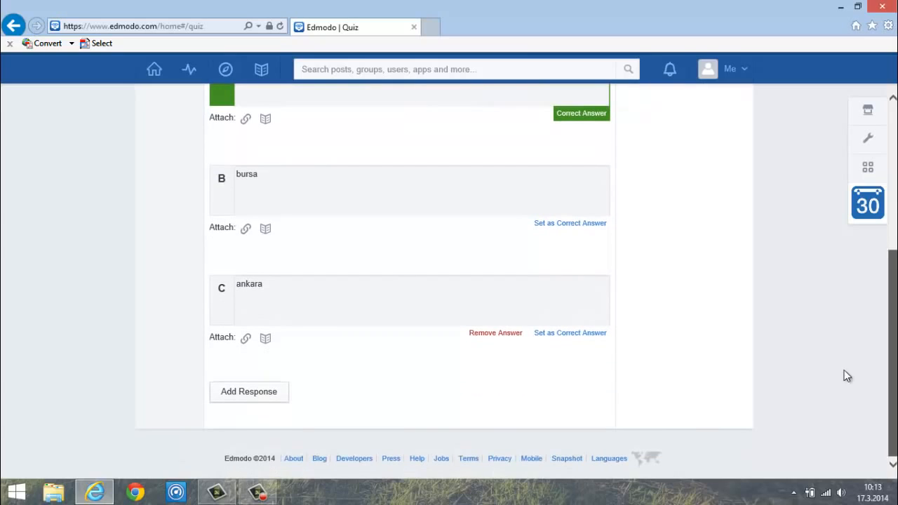
pyautogui.click(252, 395)
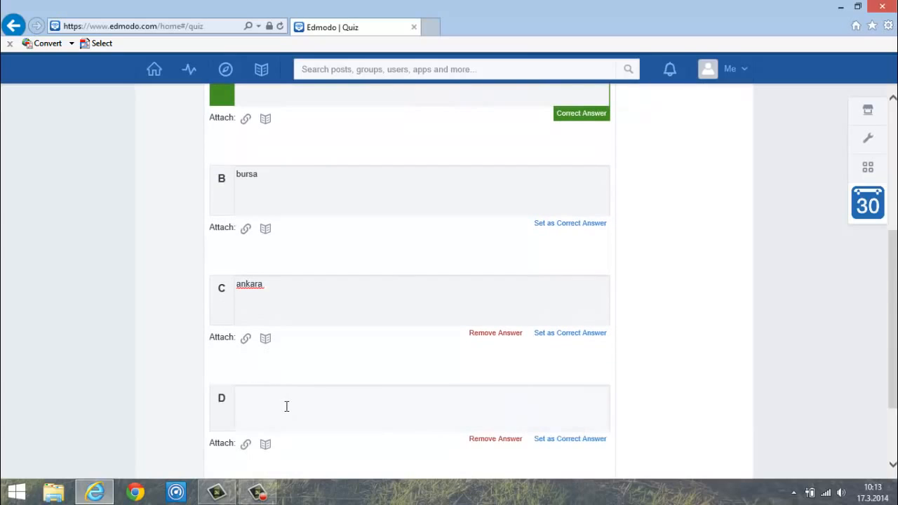
pyautogui.write('kocaeli')
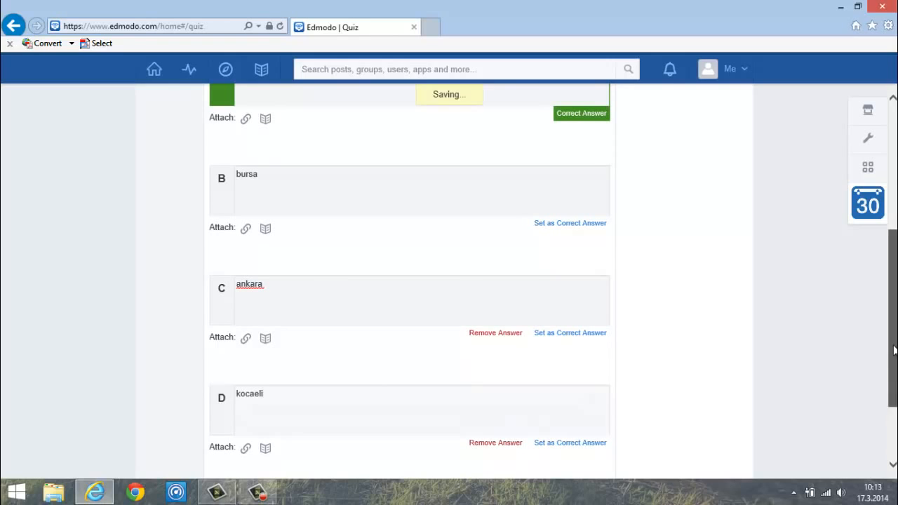
pyautogui.moveTo(895, 364)
pyautogui.mouseDown()
pyautogui.moveTo(892, 227)
pyautogui.moveTo(891, 372)
pyautogui.mouseUp()
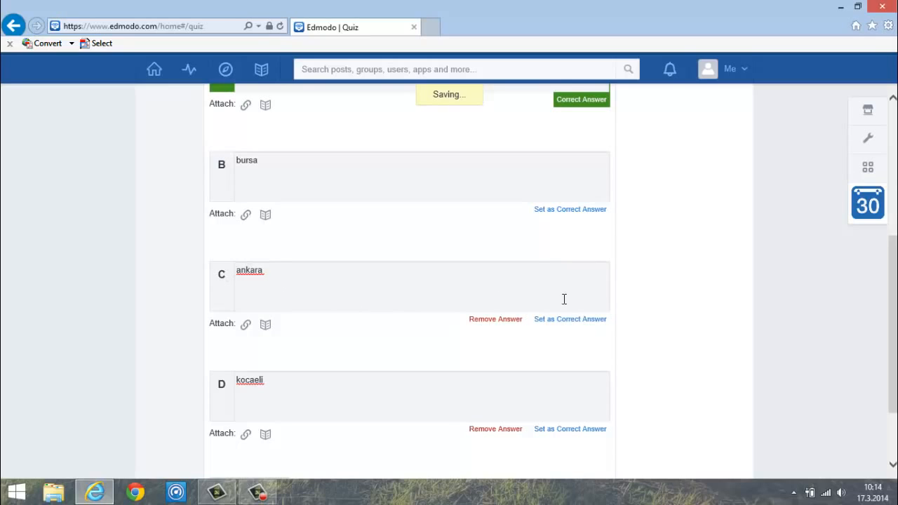
# - Mark ankara (response C) as correct and toggle the Show results quiz option
pyautogui.click(572, 319)
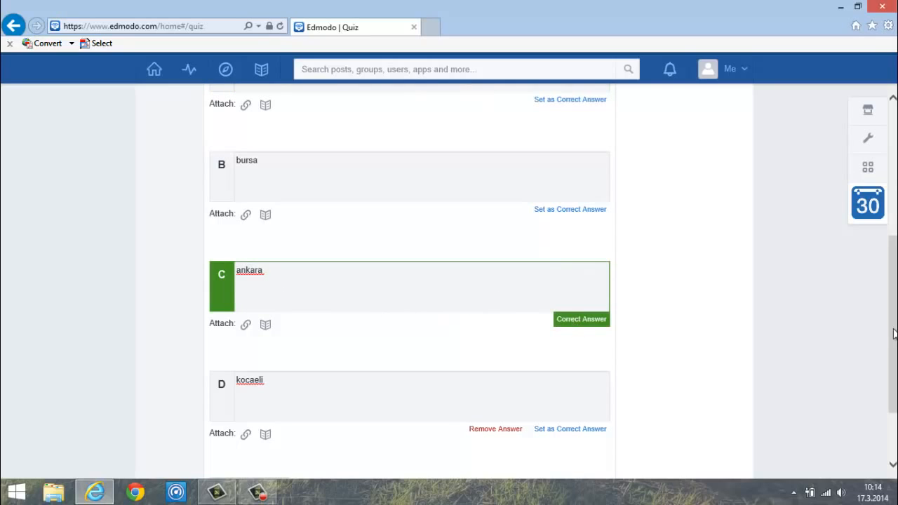
pyautogui.moveTo(894, 329); pyautogui.dragTo(894, 297)
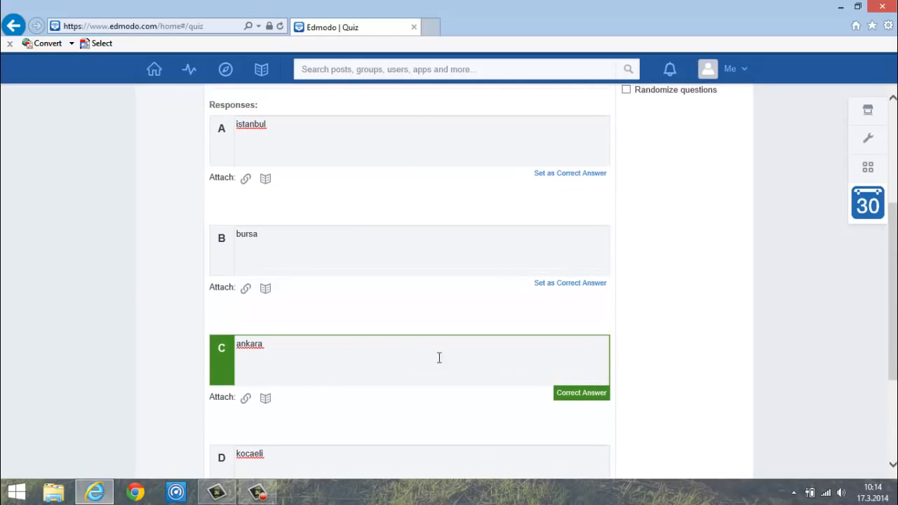
pyautogui.moveTo(896, 369); pyautogui.dragTo(895, 325)
pyautogui.moveTo(893, 218); pyautogui.dragTo(893, 194)
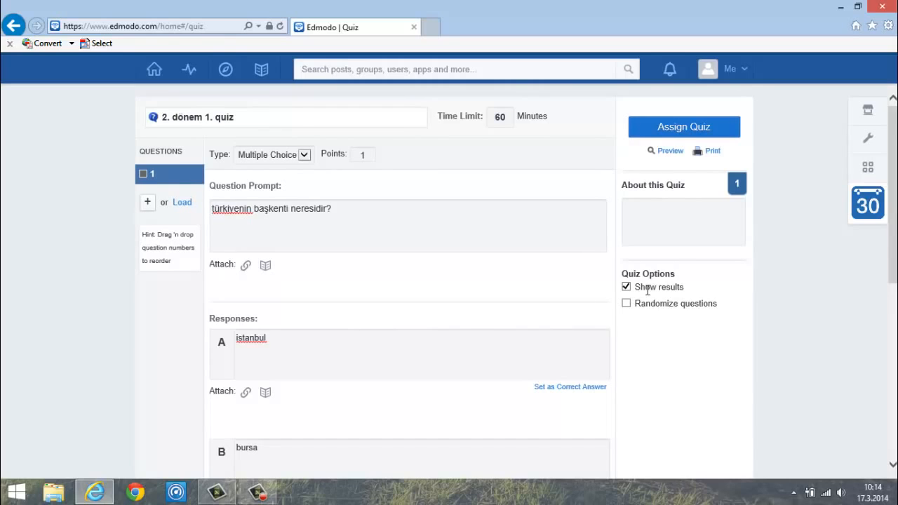
pyautogui.click(627, 287)
# - Add a second quiz question and place the cursor in its empty Question Prompt box
pyautogui.click(148, 203)
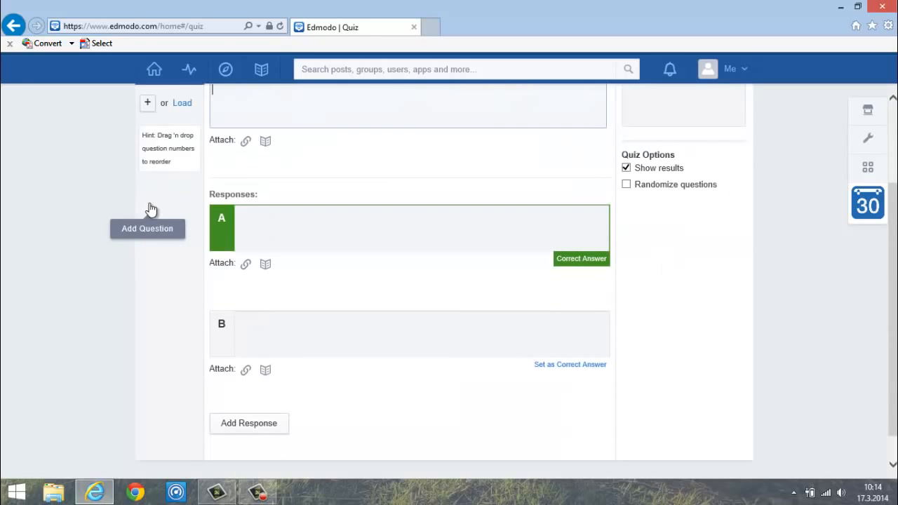
pyautogui.scroll(3, 895, 230)
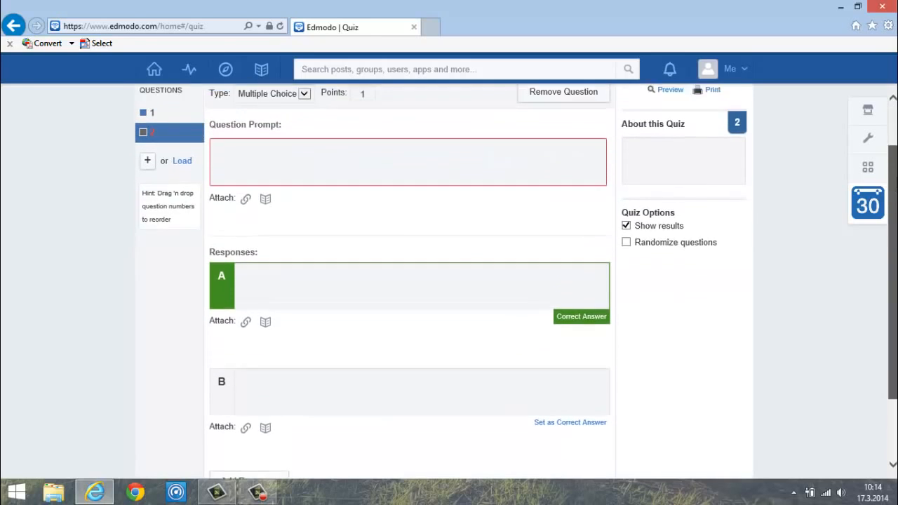
pyautogui.click(236, 203)
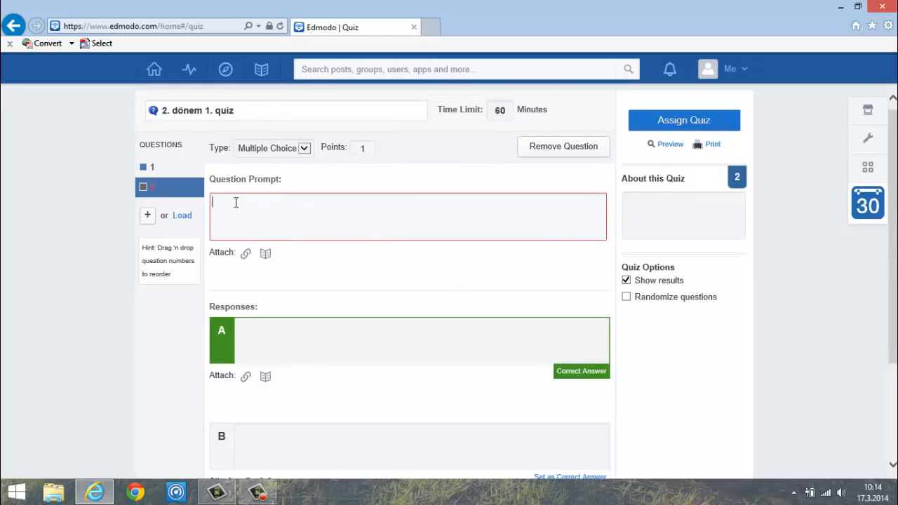
pyautogui.click(273, 331)
pyautogui.click(278, 216)
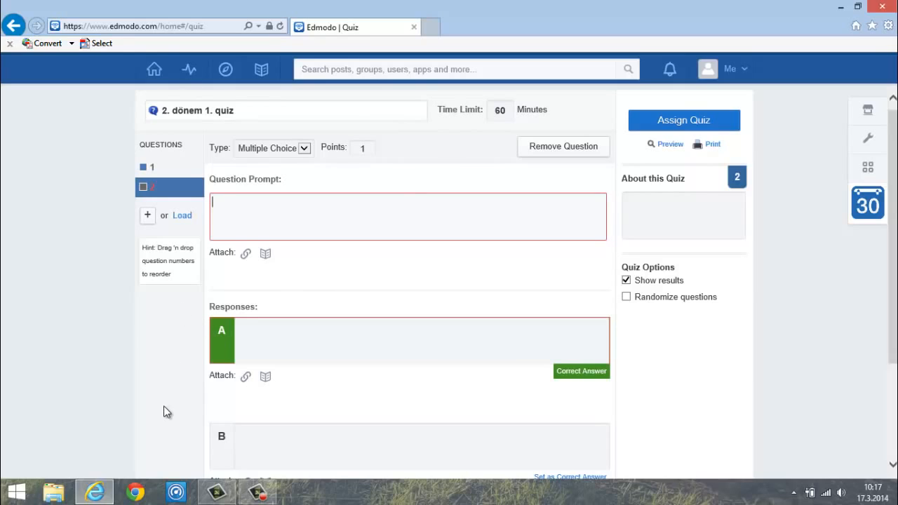
# - Return to the Home feed, then open the Library Items page
pyautogui.click(164, 73)
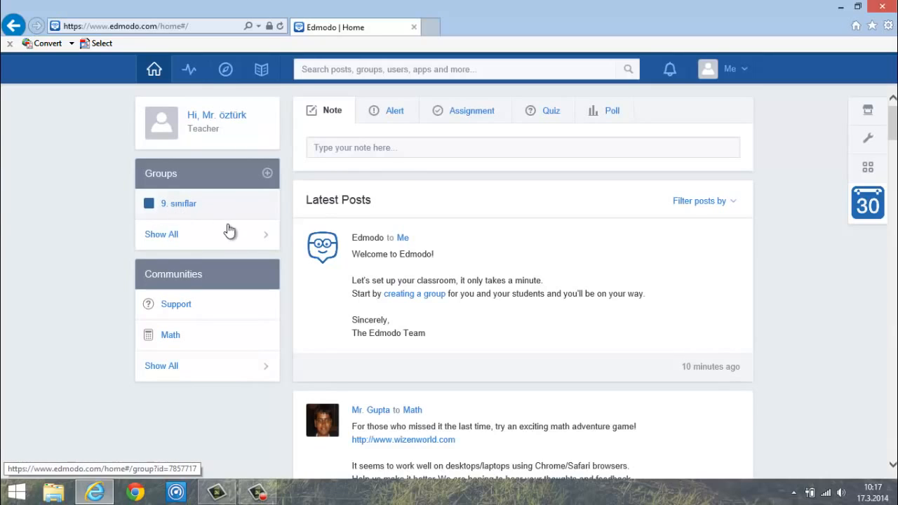
pyautogui.click(261, 74)
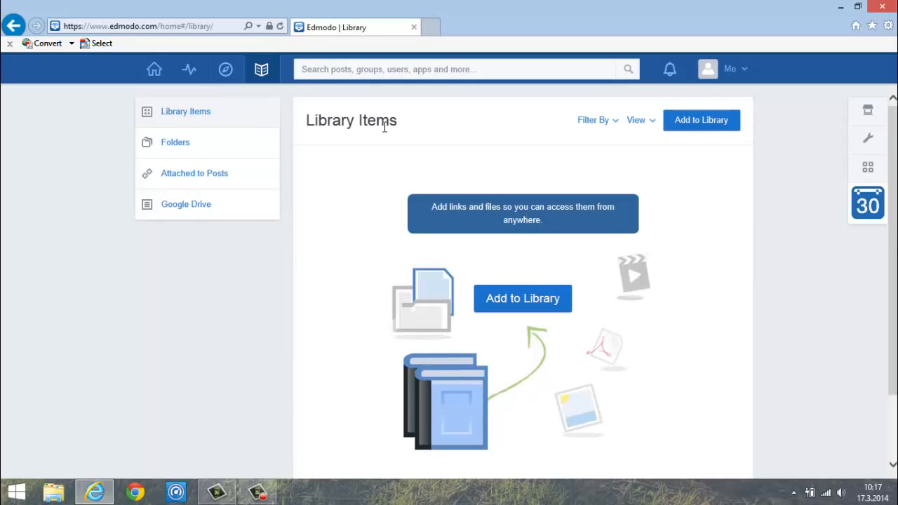
# - View the library's Google Drive connection page, then go back to the Home feed
pyautogui.click(209, 209)
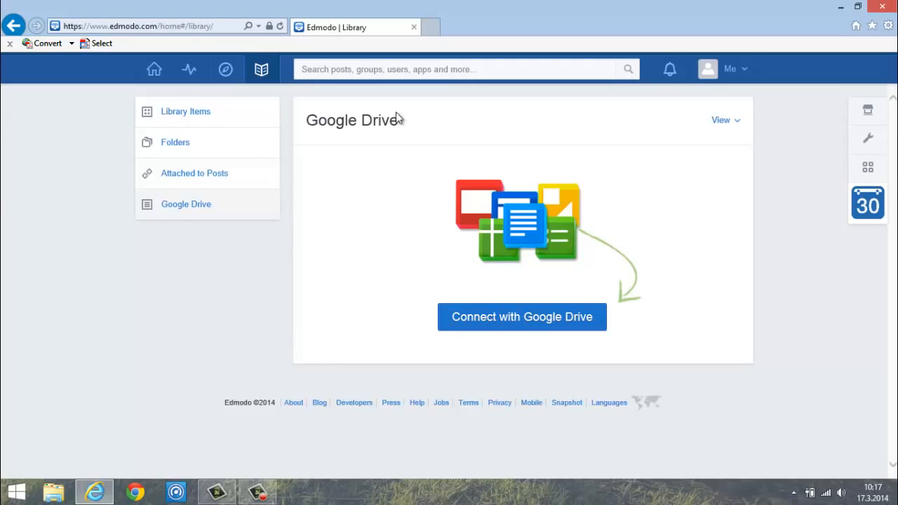
pyautogui.tripleClick(346, 120)
pyautogui.click(421, 130)
pyautogui.click(157, 77)
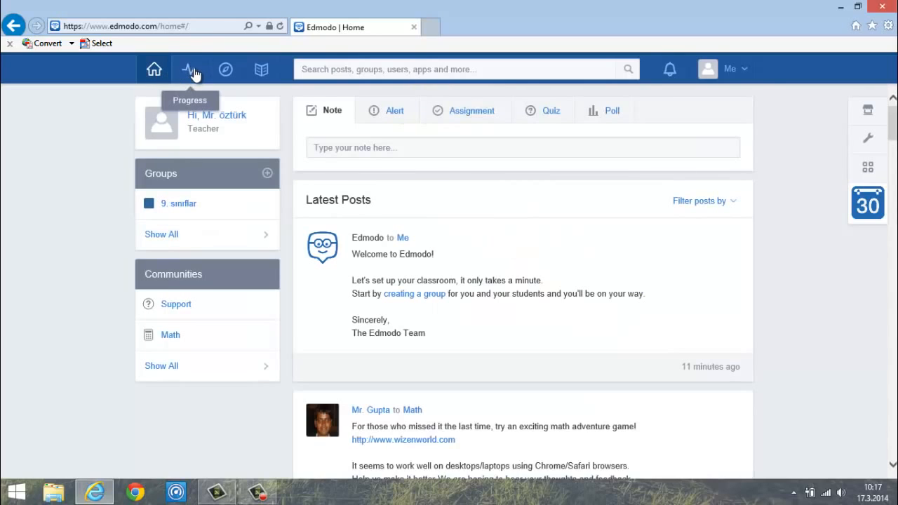
# - Open progress for the 9. sınıflar group and read its no-members notice
pyautogui.click(194, 76)
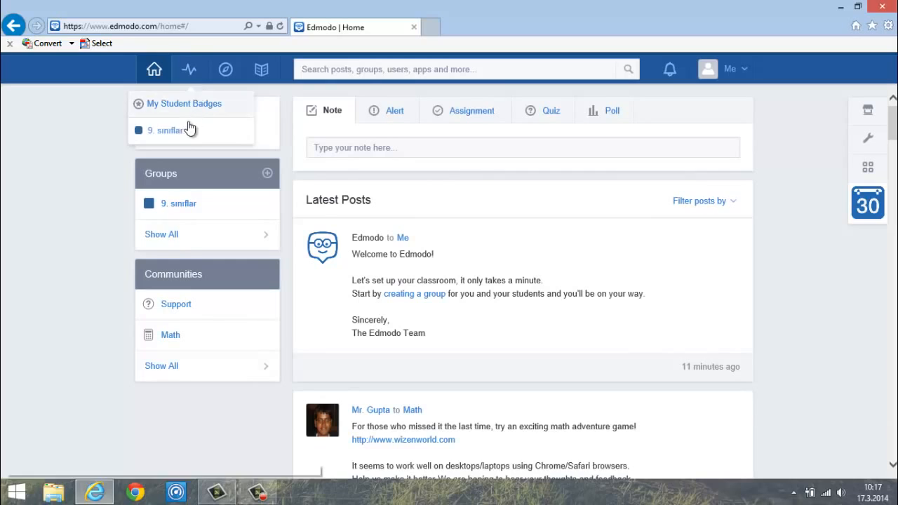
pyautogui.click(168, 132)
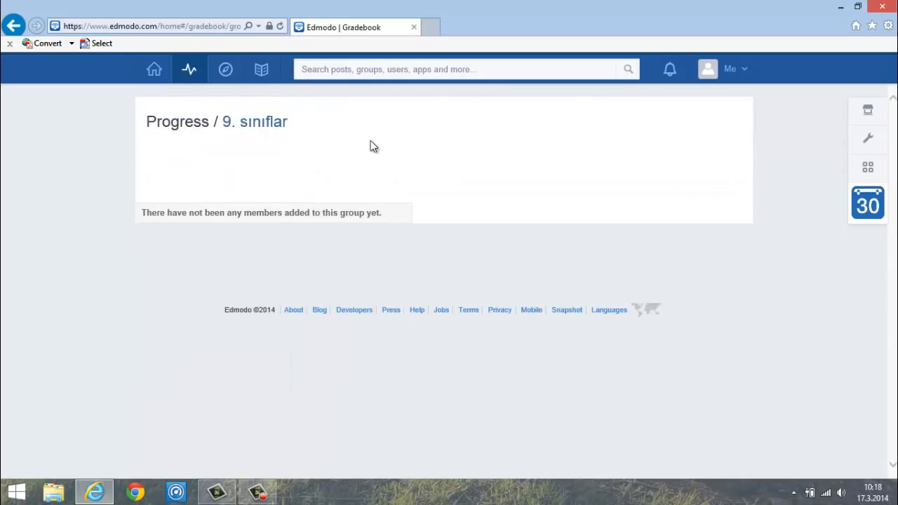
pyautogui.moveTo(143, 213); pyautogui.dragTo(411, 212)
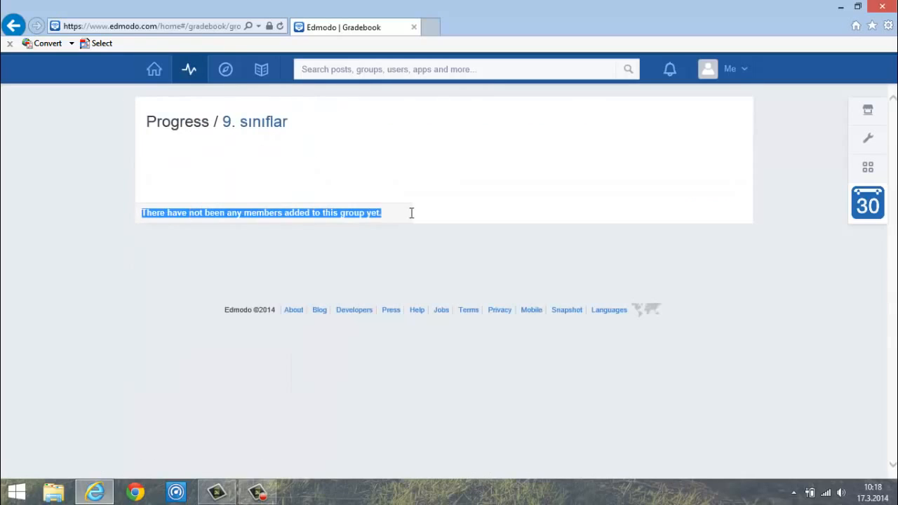
pyautogui.click(203, 226)
pyautogui.moveTo(142, 212); pyautogui.dragTo(383, 213)
pyautogui.click(333, 239)
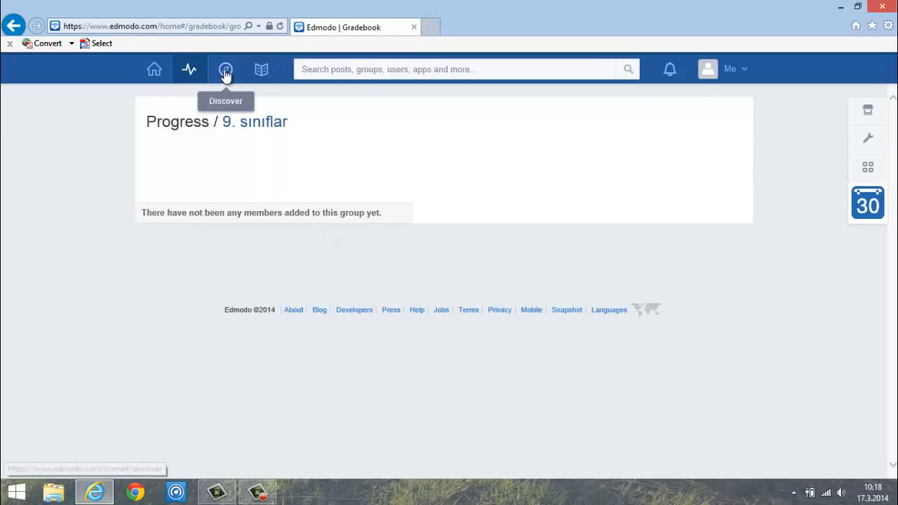
# - Check the Notifications list several times, closing it each time
pyautogui.click(669, 73)
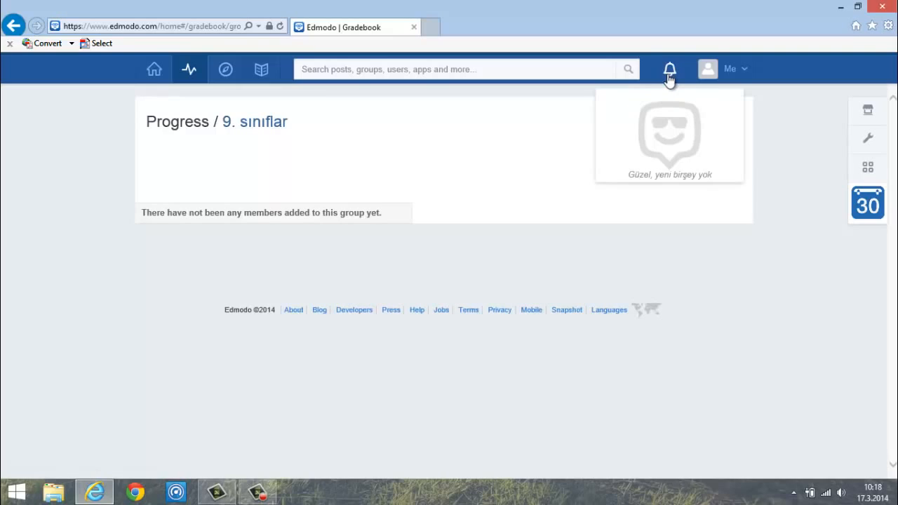
pyautogui.click(673, 72)
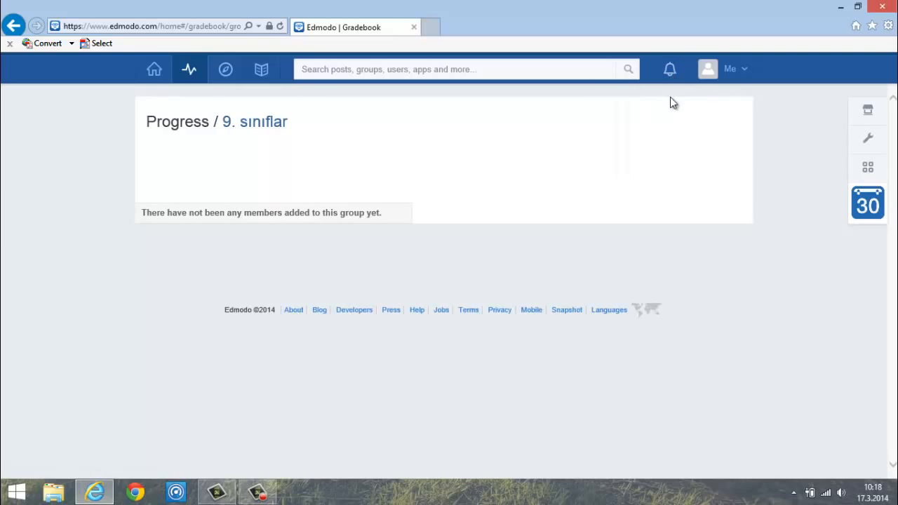
pyautogui.click(671, 73)
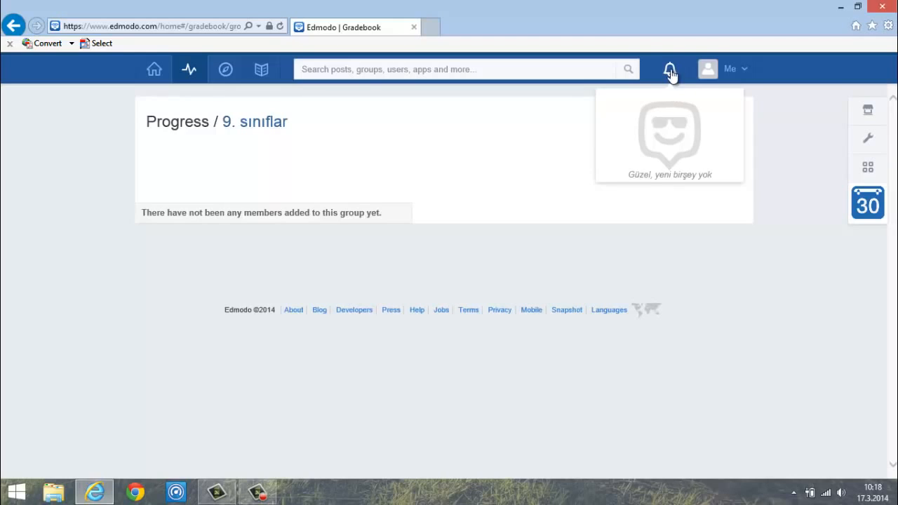
pyautogui.click(672, 73)
pyautogui.click(674, 74)
pyautogui.click(671, 77)
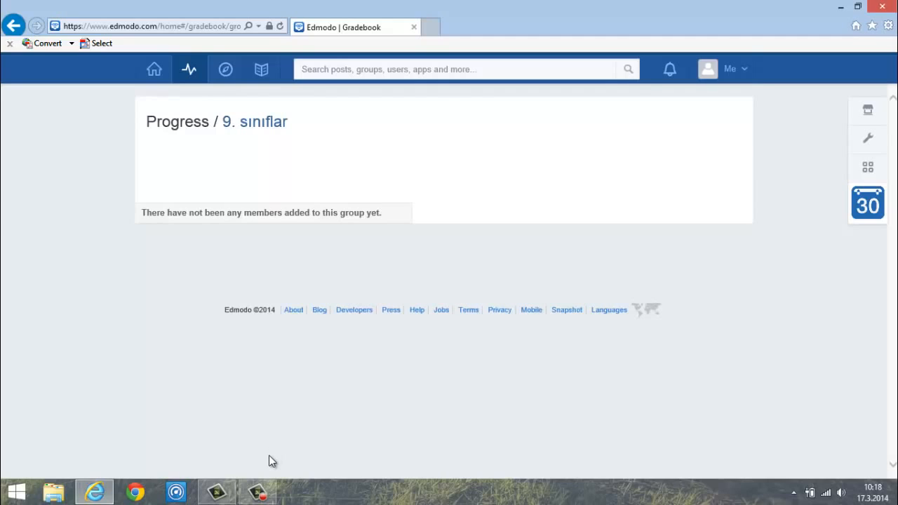
pyautogui.click(257, 491)
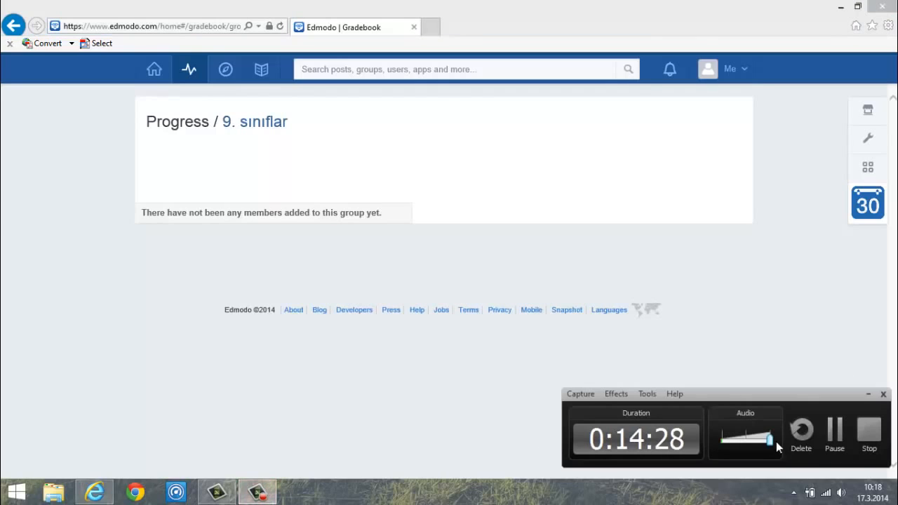